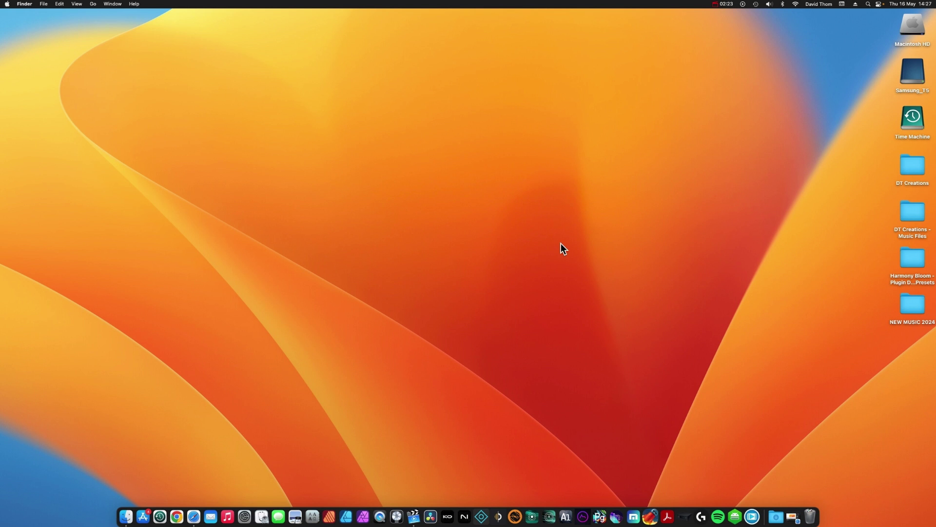
Restore the minimized Ventura on Unsupported Macs OpenCore Legacy Patcher video and pause it at 0:14.
{"action": "left_click", "coordinate": [793, 517]}
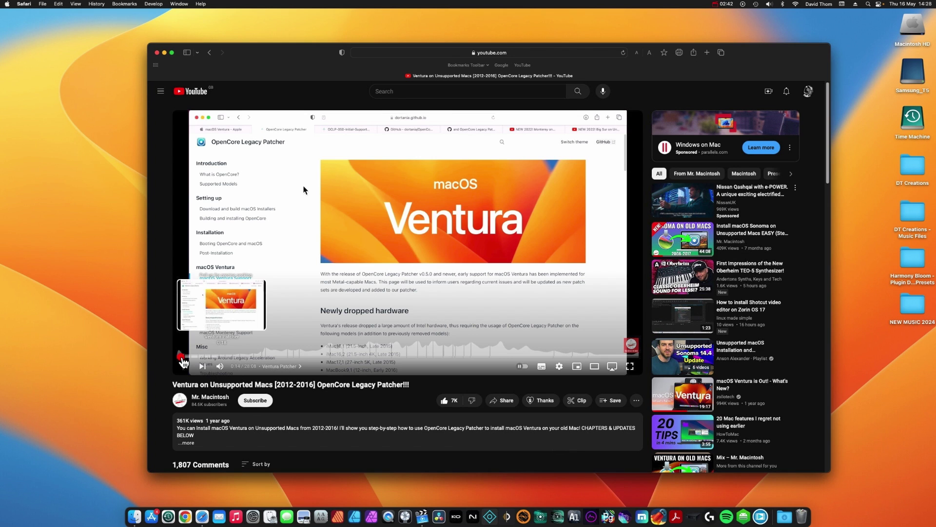
{"action": "left_click", "coordinate": [184, 361]}
{"action": "scroll", "coordinate": [395, 406], "scroll_direction": "down", "scroll_amount": 1}
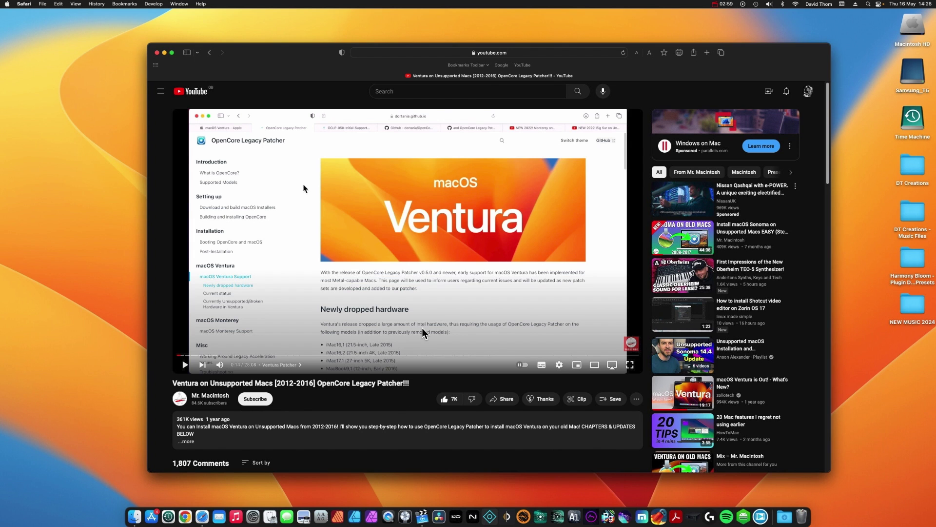
{"action": "scroll", "coordinate": [424, 336], "scroll_direction": "down", "scroll_amount": 1}
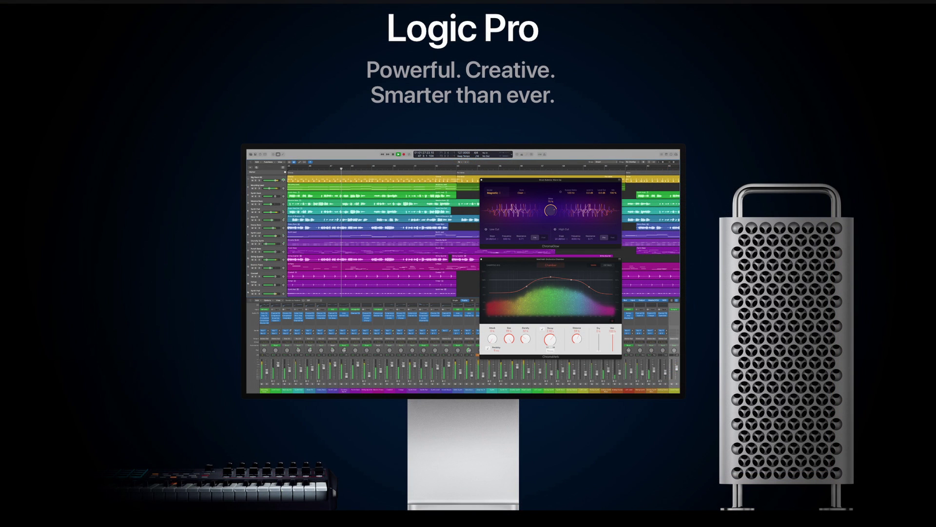
Scroll down the Logic Pro page to the 'Session Players groove with you' section.
{"action": "scroll", "coordinate": [468, 264], "scroll_direction": "down", "scroll_amount": 10}
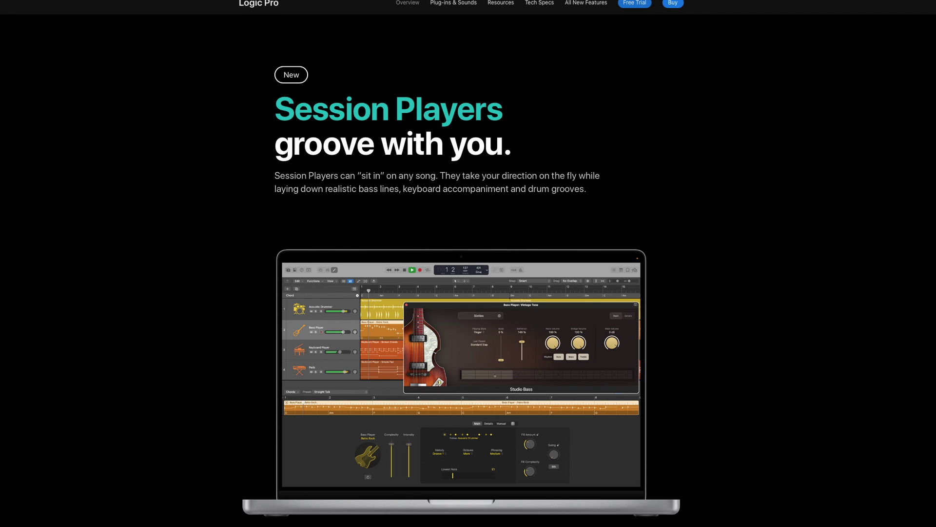
{"action": "scroll", "coordinate": [468, 264], "scroll_direction": "down", "scroll_amount": 10}
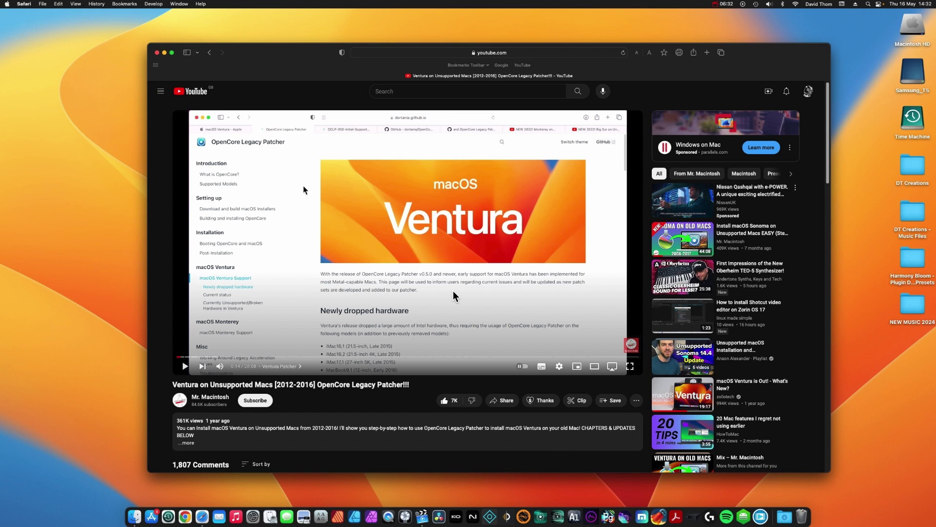
Rewind the OpenCore Legacy Patcher tutorial to its beginning and resume playback.
{"action": "scroll", "coordinate": [453, 296], "scroll_direction": "down", "scroll_amount": 1}
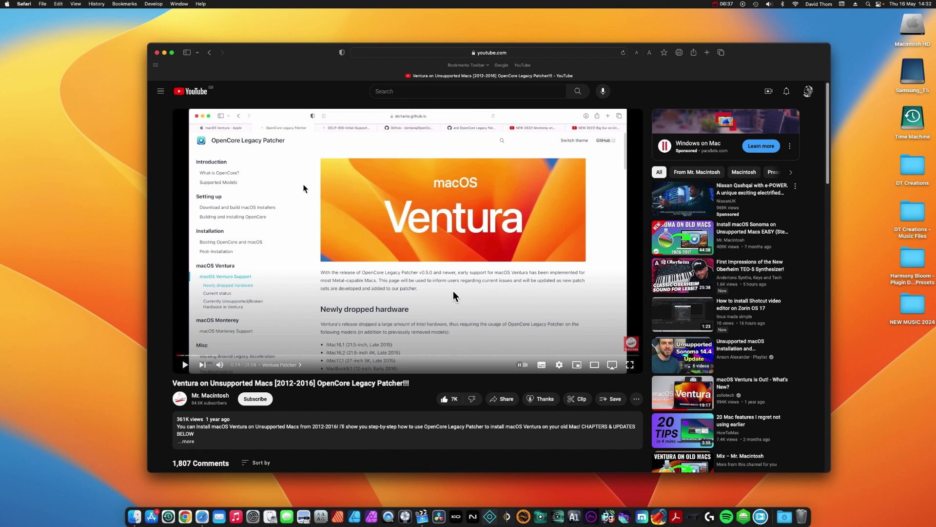
{"action": "scroll", "coordinate": [454, 296], "scroll_direction": "down", "scroll_amount": 1}
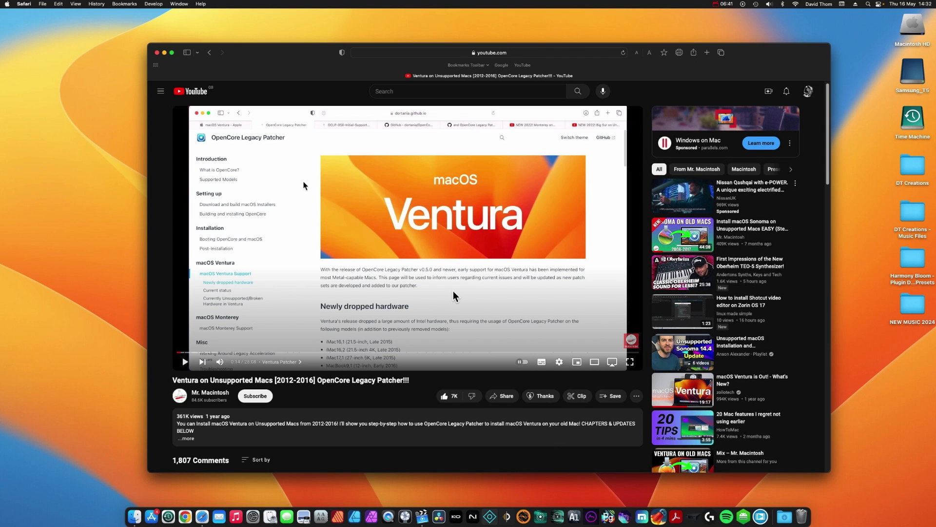
{"action": "scroll", "coordinate": [454, 296], "scroll_direction": "down", "scroll_amount": 1}
{"action": "left_click_drag", "start_coordinate": [179, 350], "coordinate": [183, 352]}
{"action": "left_click", "coordinate": [183, 361]}
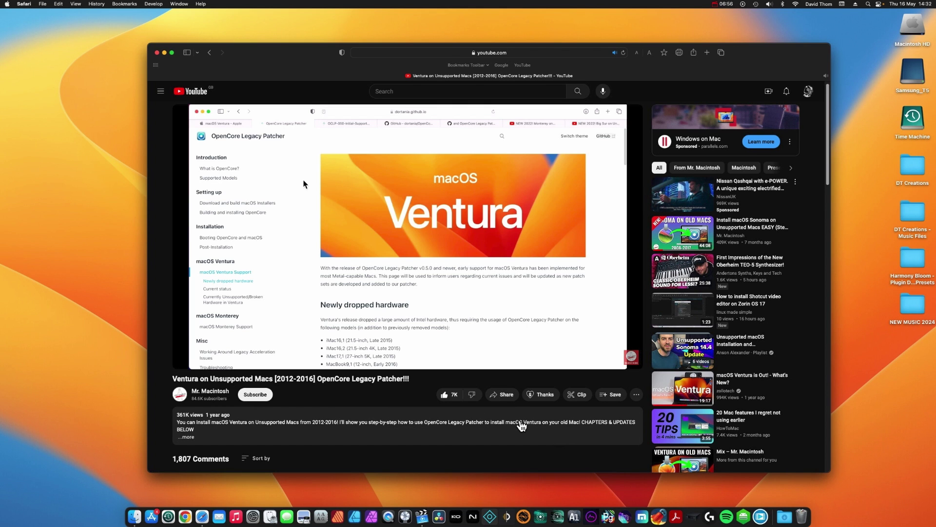
{"action": "scroll", "coordinate": [537, 385], "scroll_direction": "down", "scroll_amount": 1}
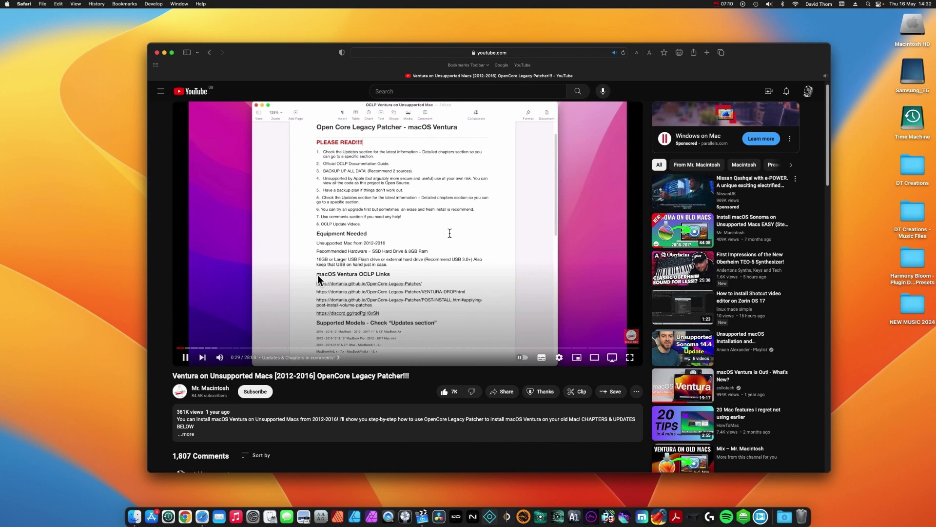
Pause the tutorial at 0:32 and expand its description to read the update notes and chapters.
{"action": "left_click", "coordinate": [185, 358]}
{"action": "left_click", "coordinate": [187, 433]}
{"action": "scroll", "coordinate": [365, 378], "scroll_direction": "down", "scroll_amount": 5}
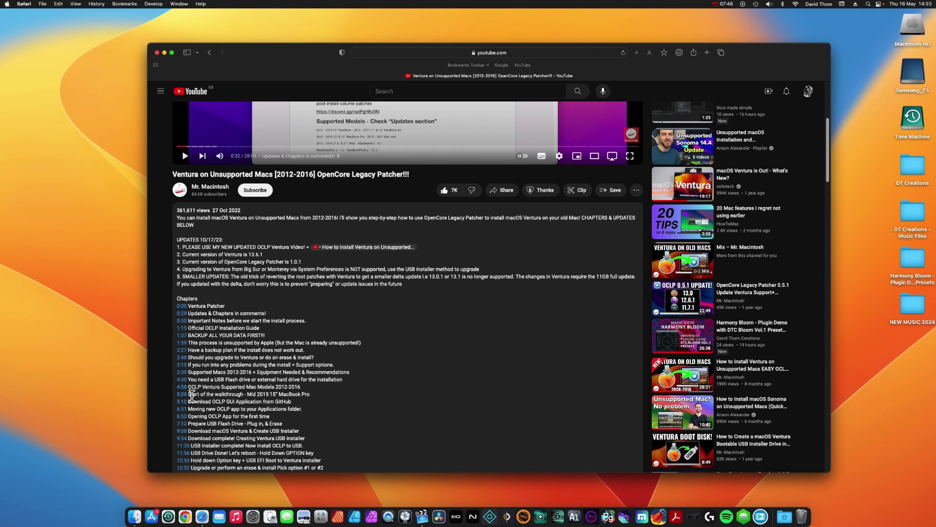
{"action": "scroll", "coordinate": [192, 396], "scroll_direction": "down", "scroll_amount": 3}
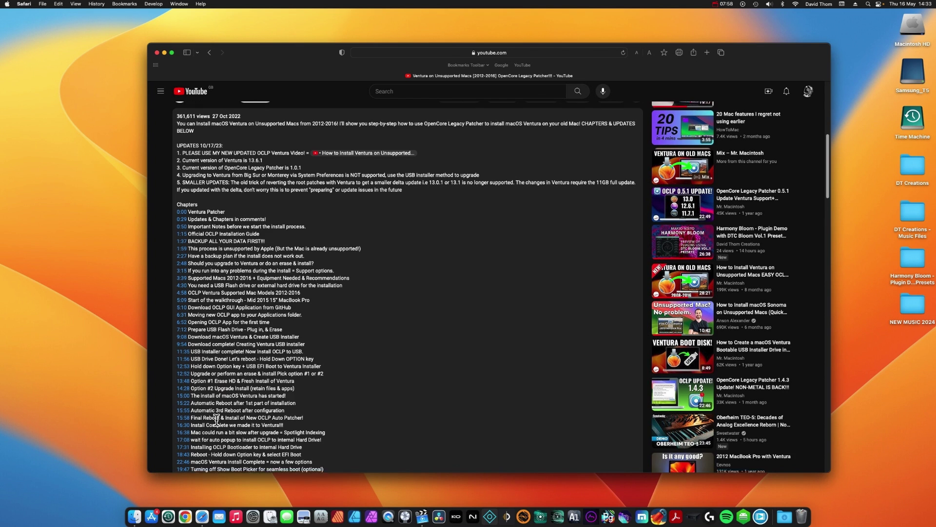
{"action": "scroll", "coordinate": [217, 420], "scroll_direction": "down", "scroll_amount": 1}
{"action": "scroll", "coordinate": [216, 420], "scroll_direction": "down", "scroll_amount": 1}
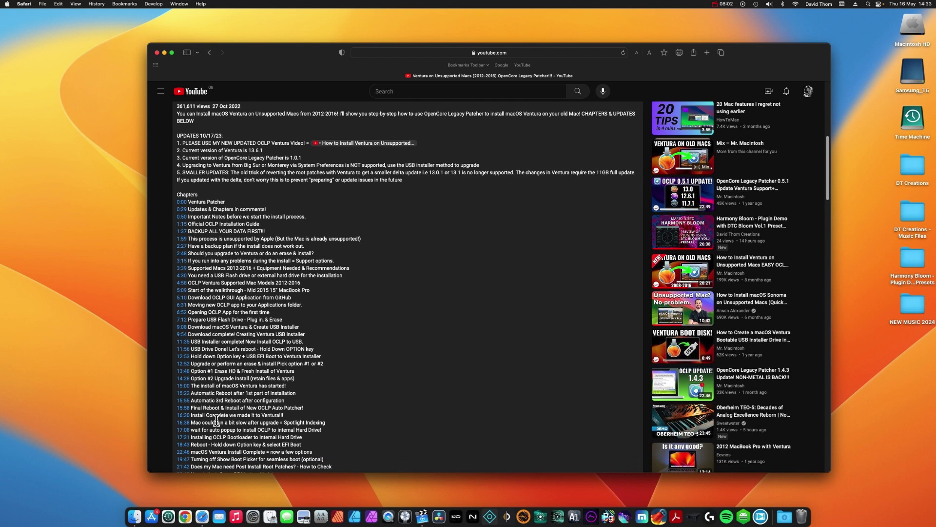
{"action": "scroll", "coordinate": [216, 419], "scroll_direction": "up", "scroll_amount": 1}
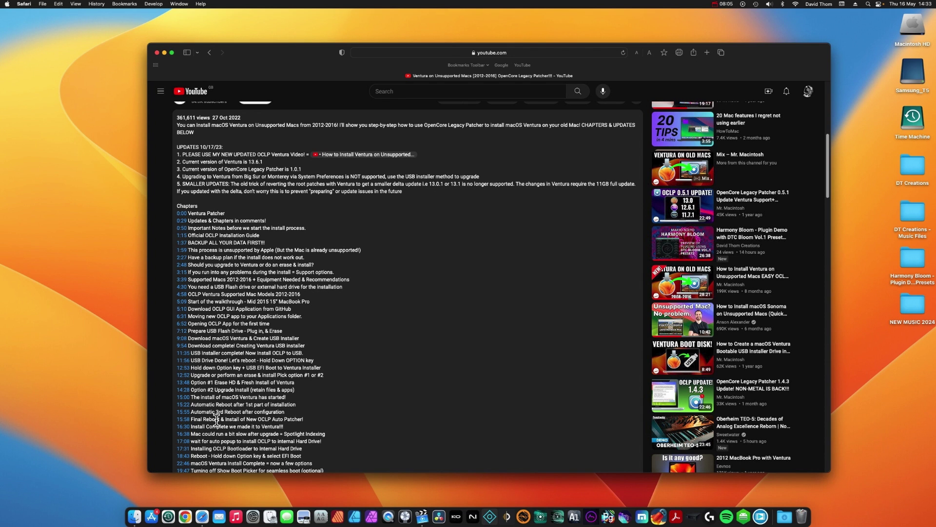
{"action": "scroll", "coordinate": [216, 419], "scroll_direction": "down", "scroll_amount": 1}
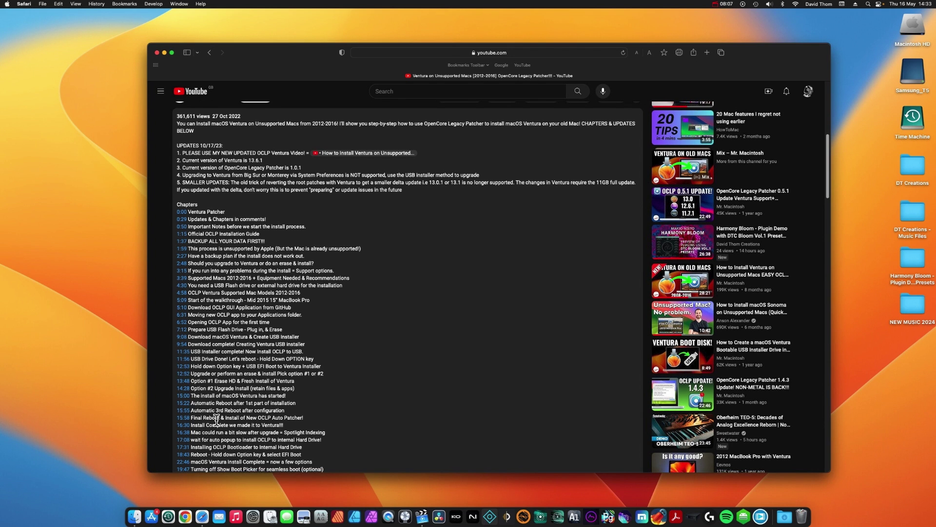
{"action": "scroll", "coordinate": [216, 420], "scroll_direction": "down", "scroll_amount": 1}
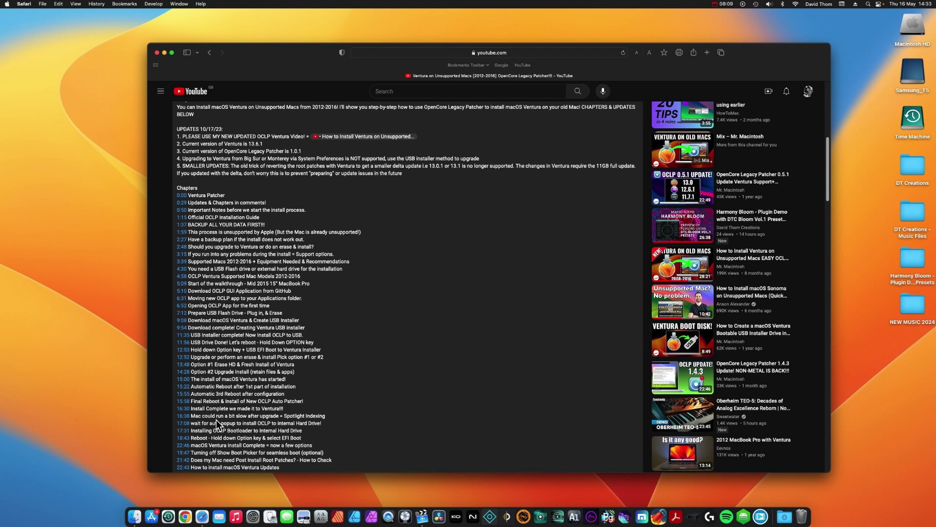
{"action": "scroll", "coordinate": [403, 397], "scroll_direction": "up", "scroll_amount": 10}
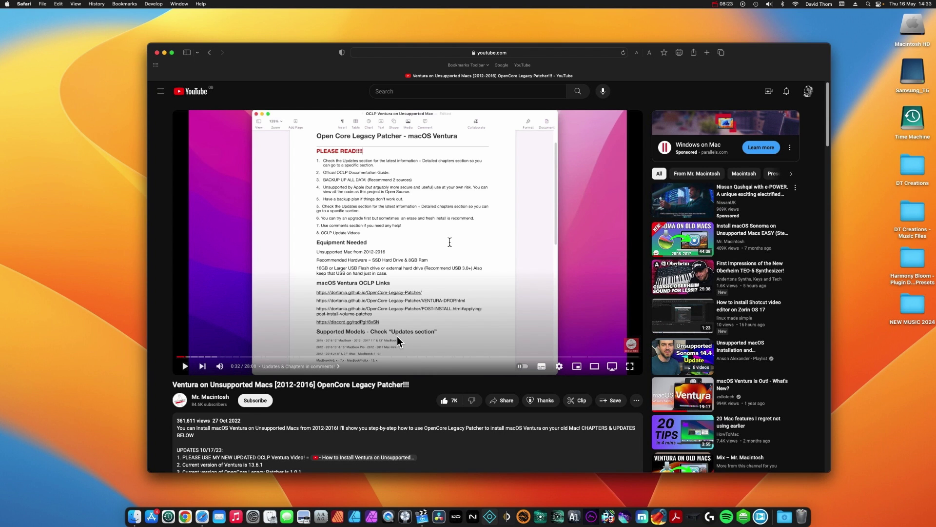
{"action": "scroll", "coordinate": [397, 367], "scroll_direction": "down", "scroll_amount": 3}
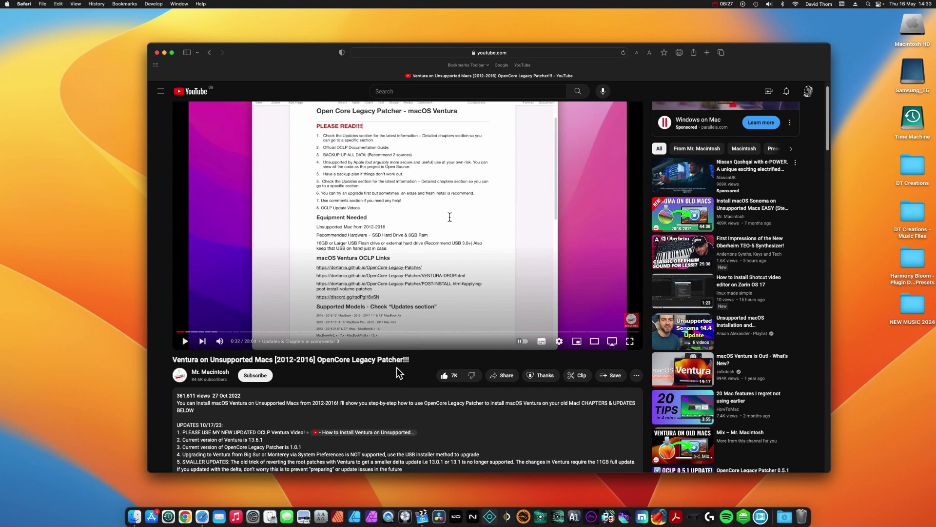
{"action": "scroll", "coordinate": [397, 371], "scroll_direction": "down", "scroll_amount": 10}
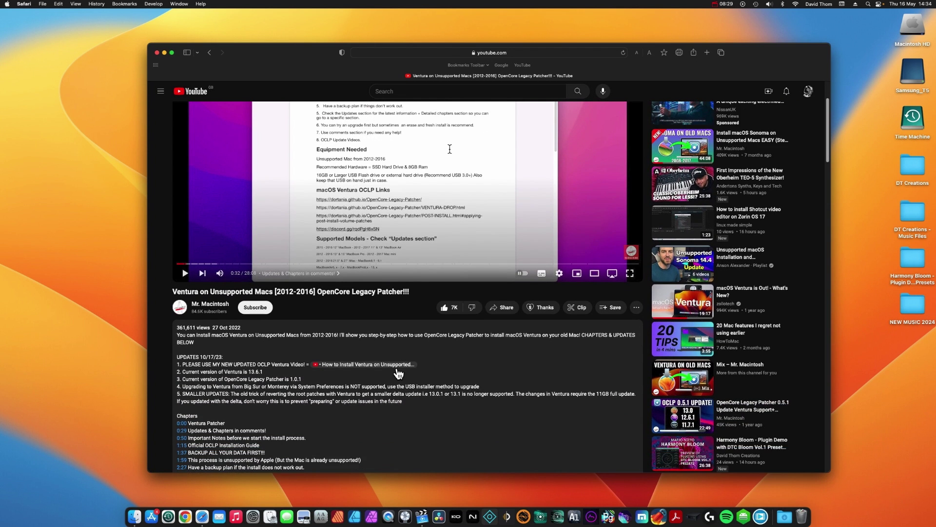
{"action": "scroll", "coordinate": [397, 368], "scroll_direction": "down", "scroll_amount": 3}
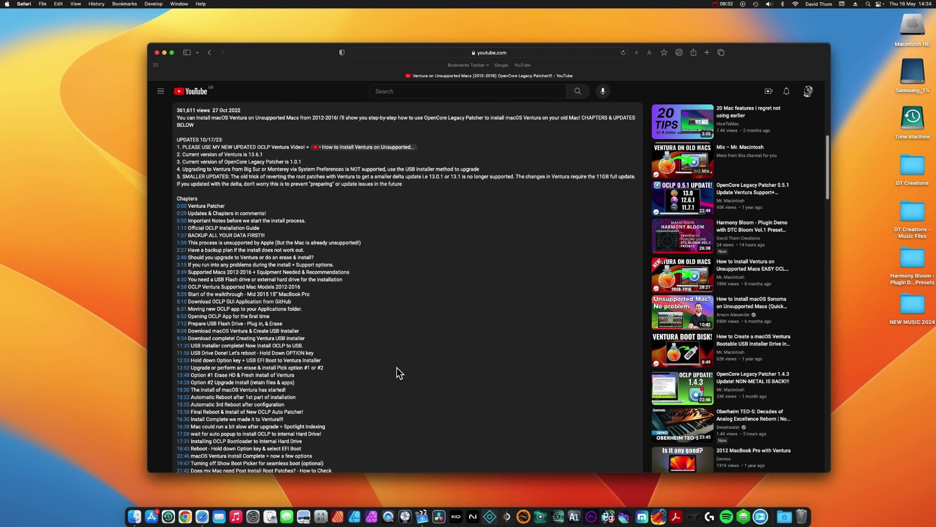
{"action": "scroll", "coordinate": [397, 367], "scroll_direction": "down", "scroll_amount": 2}
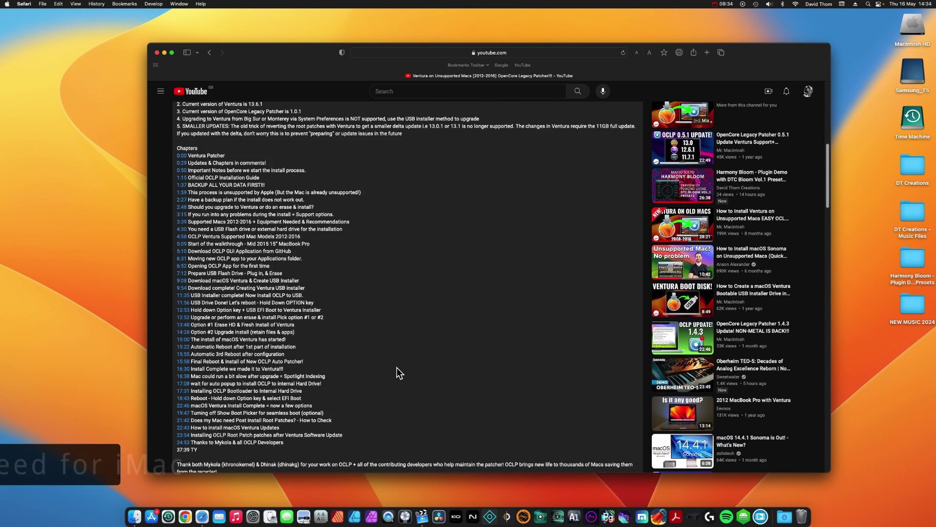
{"action": "scroll", "coordinate": [397, 367], "scroll_direction": "up", "scroll_amount": 15}
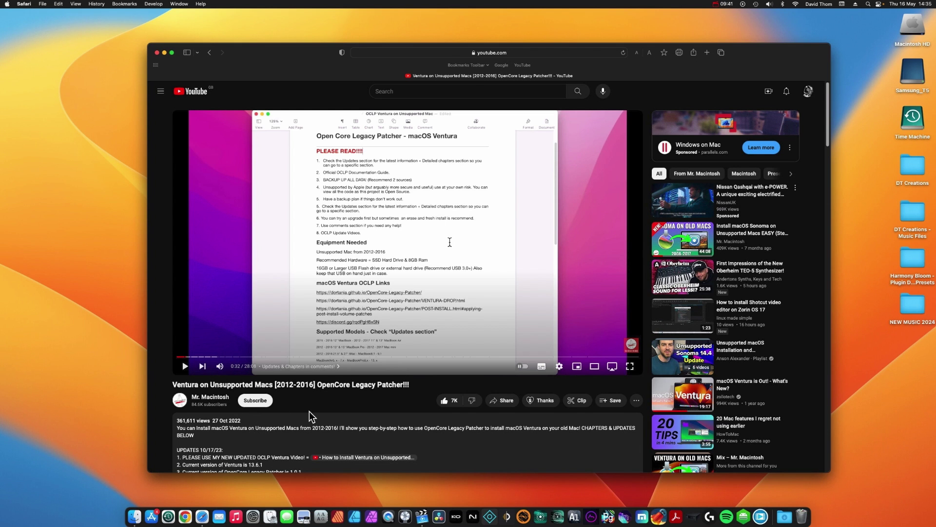
{"action": "scroll", "coordinate": [345, 412], "scroll_direction": "down", "scroll_amount": 2}
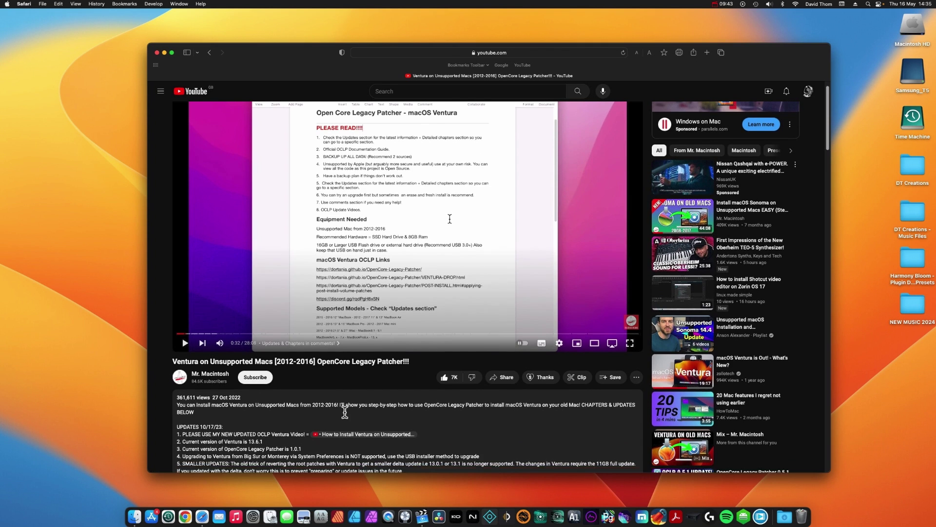
{"action": "scroll", "coordinate": [345, 412], "scroll_direction": "down", "scroll_amount": 10}
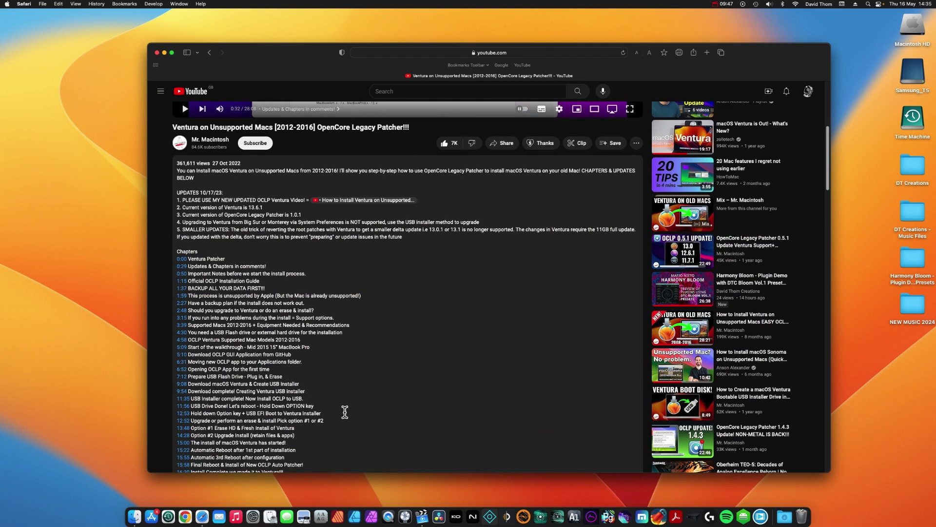
{"action": "scroll", "coordinate": [344, 412], "scroll_direction": "down", "scroll_amount": 3}
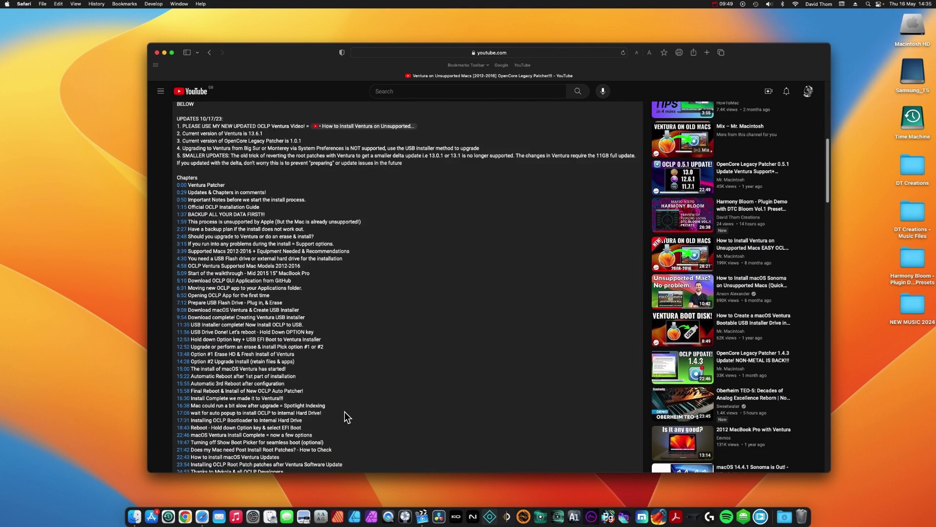
{"action": "scroll", "coordinate": [345, 418], "scroll_direction": "down", "scroll_amount": 1}
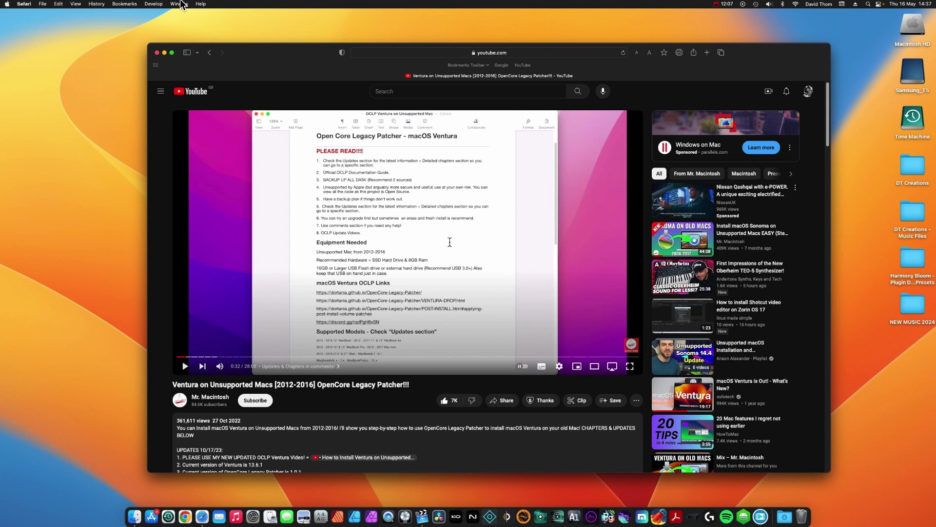
Close the YouTube video window to reveal the Ventura desktop and launch System Settings.
{"action": "left_click", "coordinate": [158, 52]}
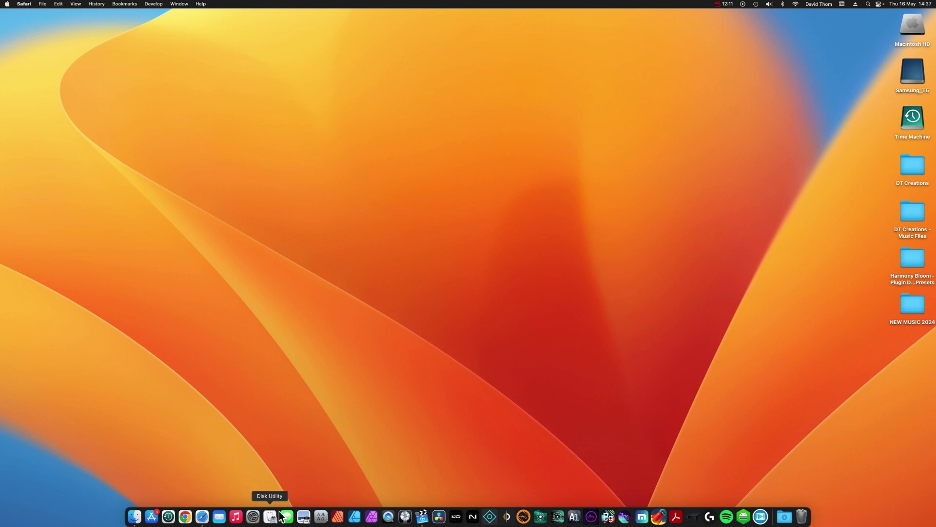
{"action": "left_click", "coordinate": [438, 517]}
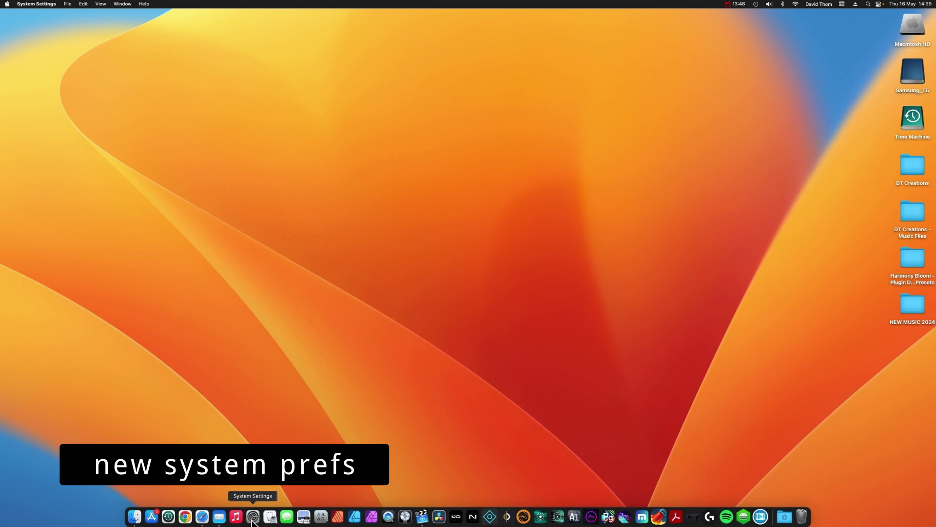
Open System Settings, then reposition and enlarge its window.
{"action": "left_click", "coordinate": [252, 517]}
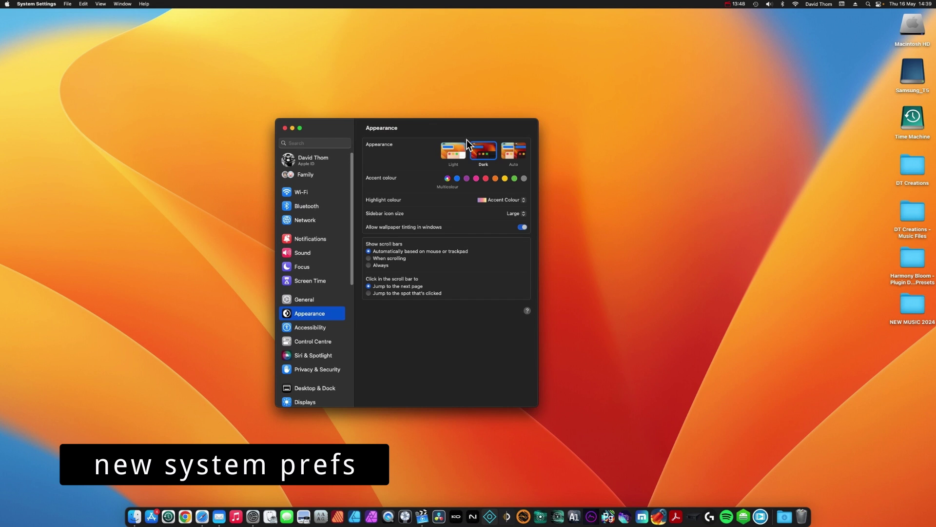
{"action": "left_click_drag", "start_coordinate": [472, 127], "coordinate": [505, 125]}
{"action": "left_click_drag", "start_coordinate": [385, 280], "coordinate": [369, 215]}
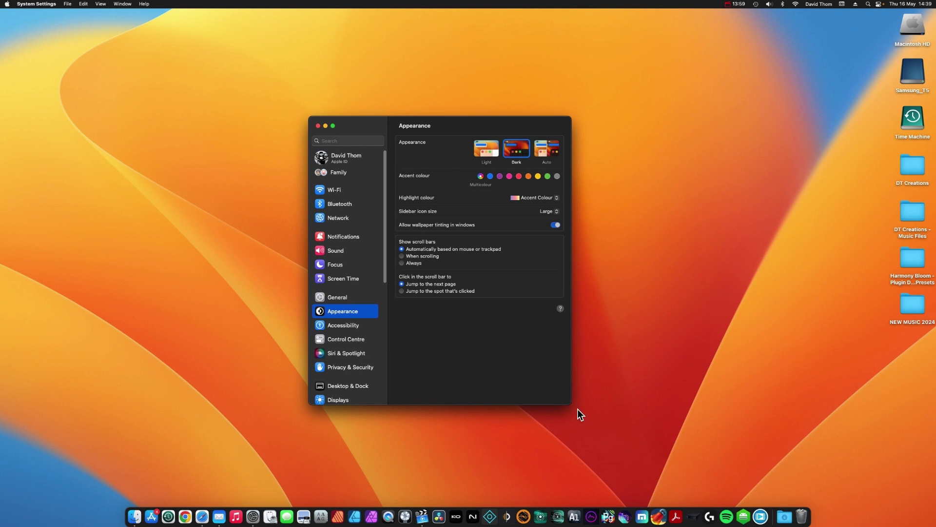
{"action": "left_click_drag", "start_coordinate": [570, 405], "coordinate": [610, 382]}
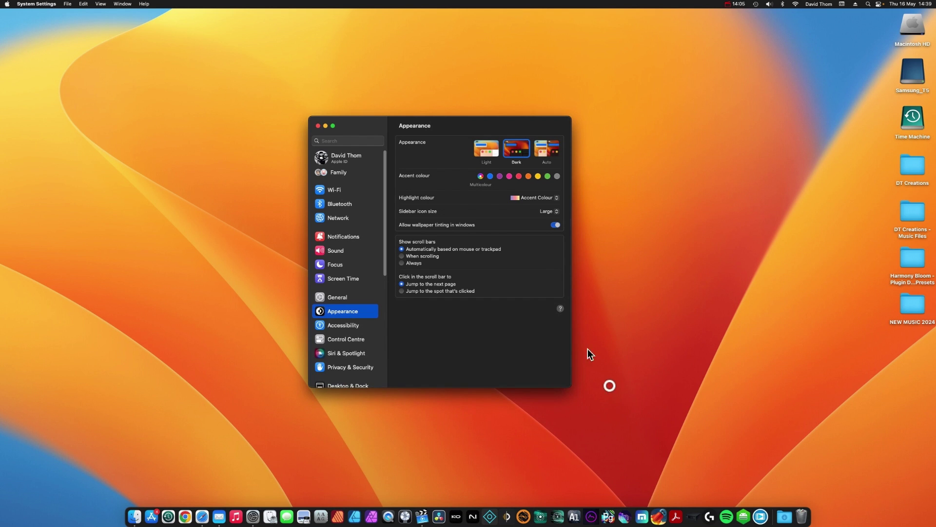
{"action": "left_click_drag", "start_coordinate": [516, 125], "coordinate": [508, 120]}
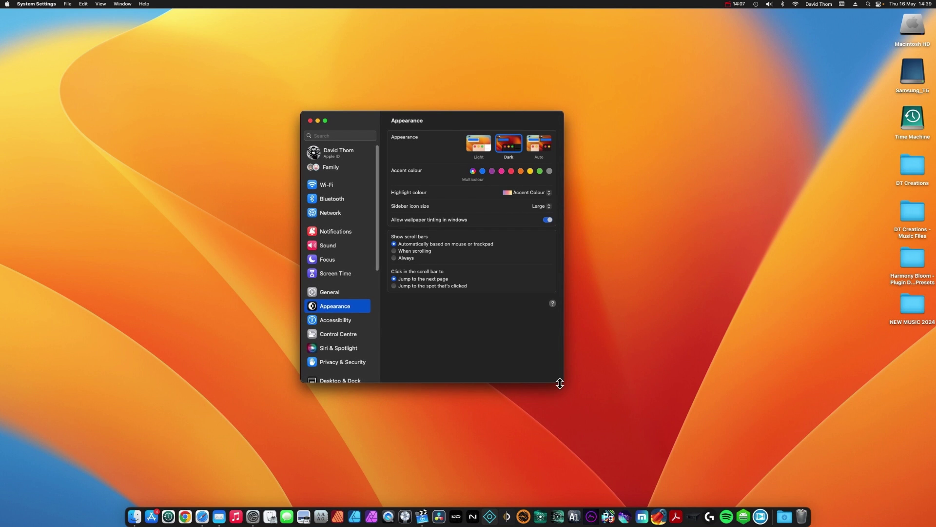
{"action": "left_click_drag", "start_coordinate": [564, 382], "coordinate": [571, 417]}
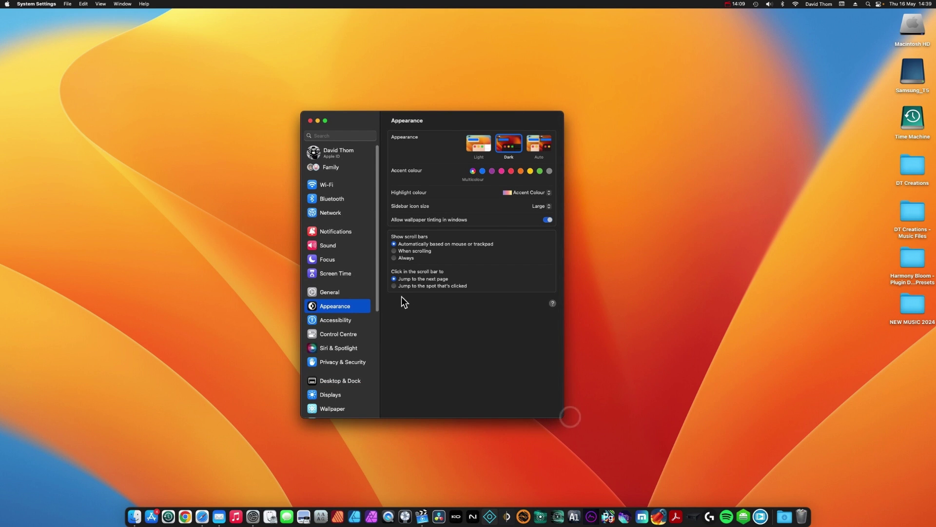
Look through the Wi-Fi and Bluetooth panes, ending on the General pane.
{"action": "scroll", "coordinate": [355, 260], "scroll_direction": "down", "scroll_amount": 5}
{"action": "scroll", "coordinate": [355, 261], "scroll_direction": "up", "scroll_amount": 5}
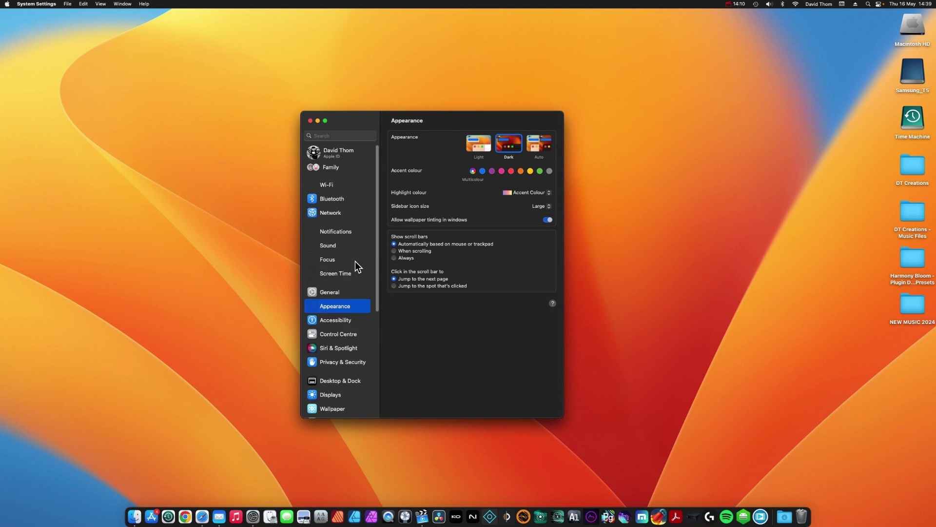
{"action": "left_click", "coordinate": [351, 185]}
{"action": "left_click", "coordinate": [350, 197]}
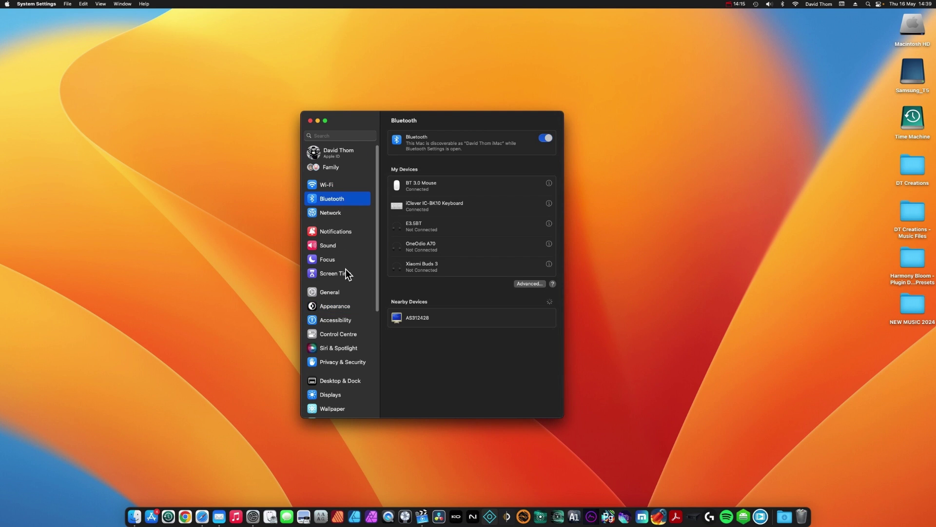
{"action": "left_click", "coordinate": [336, 293]}
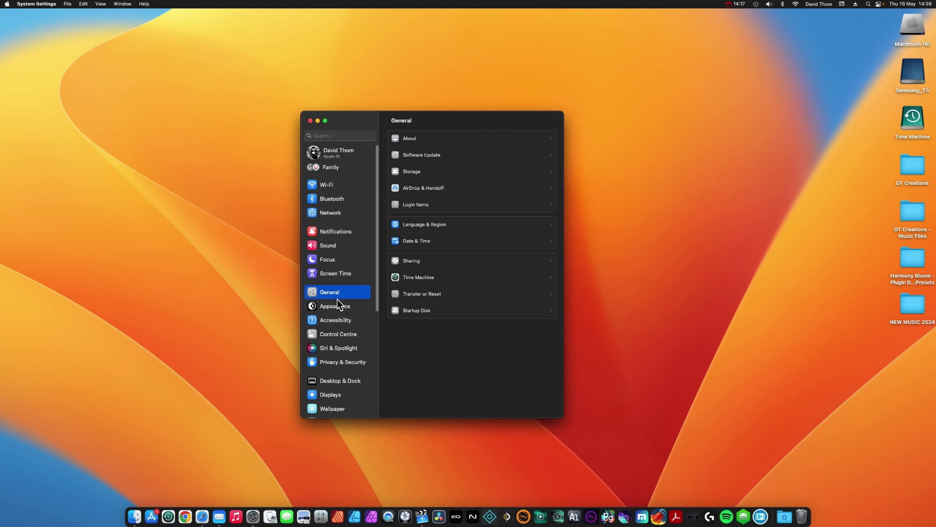
Open the Wallpaper pane and show all 119 Desktop Pictures.
{"action": "scroll", "coordinate": [337, 322], "scroll_direction": "down", "scroll_amount": 3}
{"action": "left_click", "coordinate": [337, 330]}
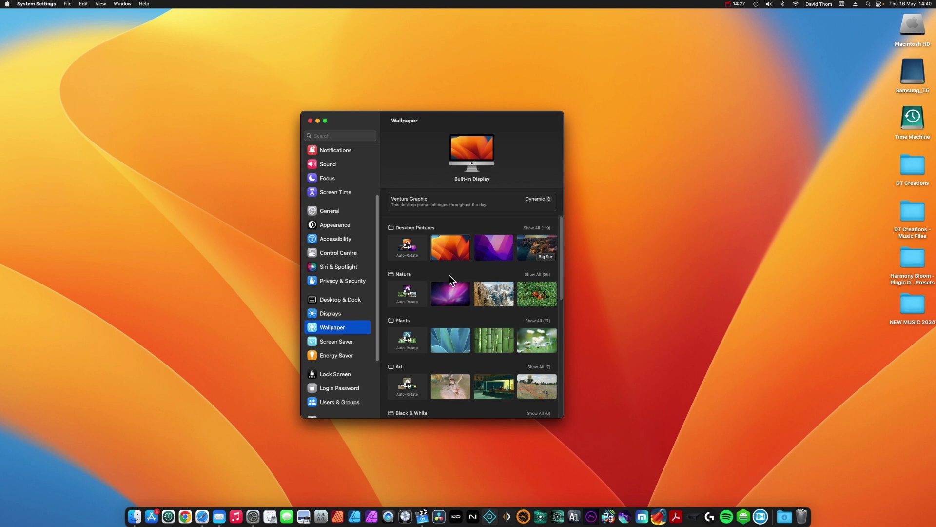
{"action": "left_click", "coordinate": [539, 227]}
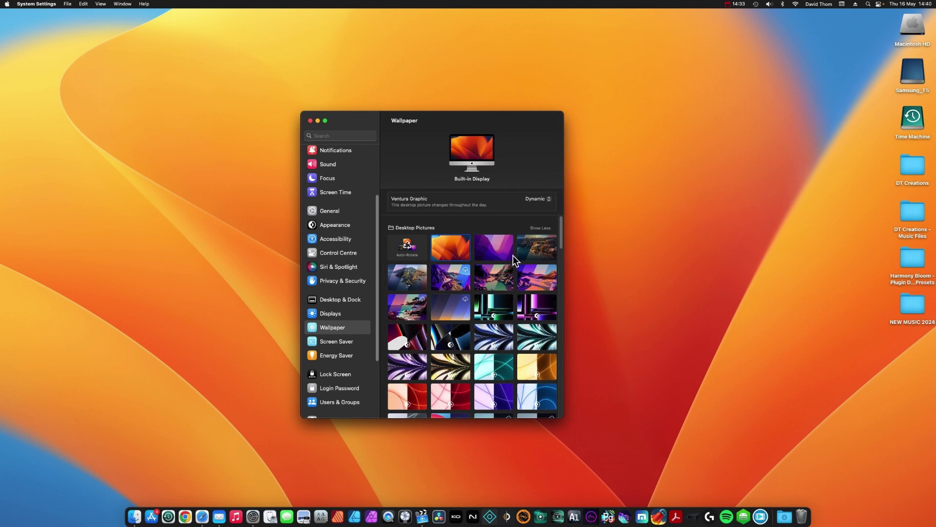
Try the Monterey and Catalina wallpapers, then set Catalina and Ventura Graphic to Dynamic.
{"action": "left_click", "coordinate": [500, 247]}
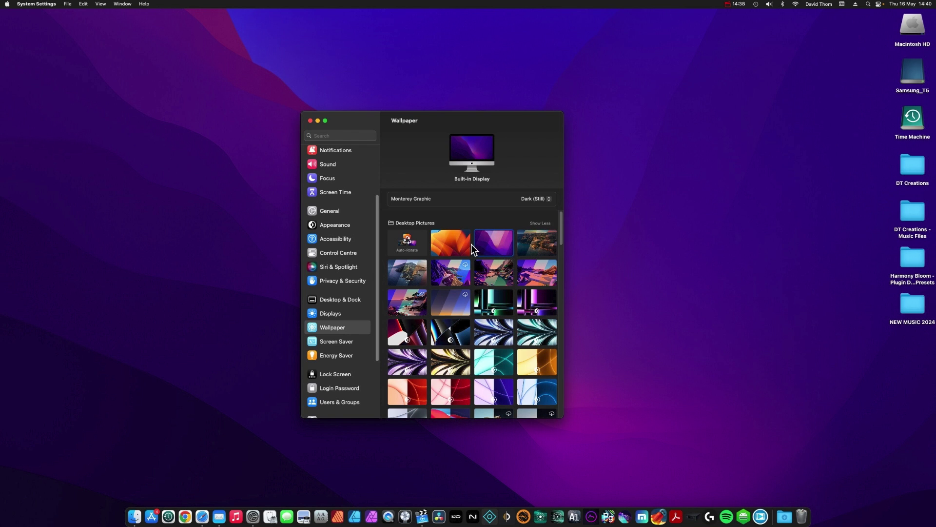
{"action": "left_click", "coordinate": [414, 268]}
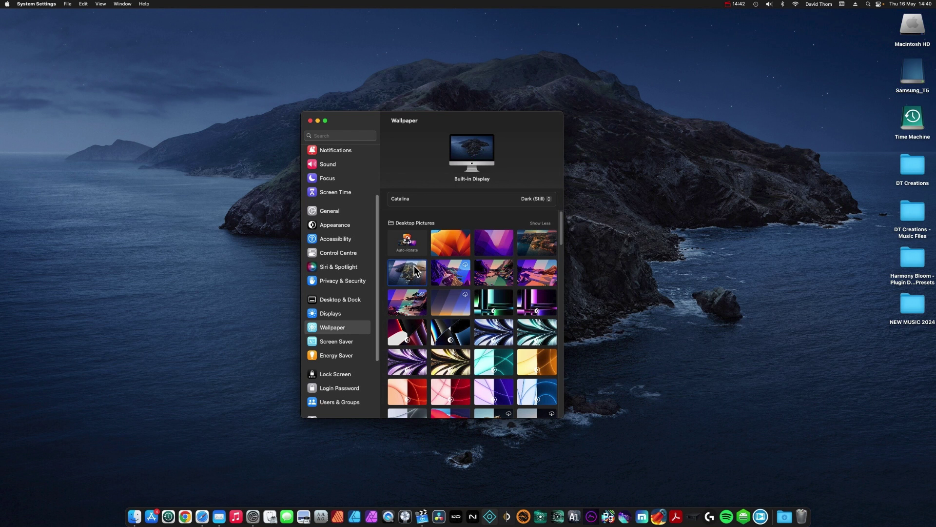
{"action": "left_click", "coordinate": [540, 198]}
{"action": "left_click", "coordinate": [542, 183]}
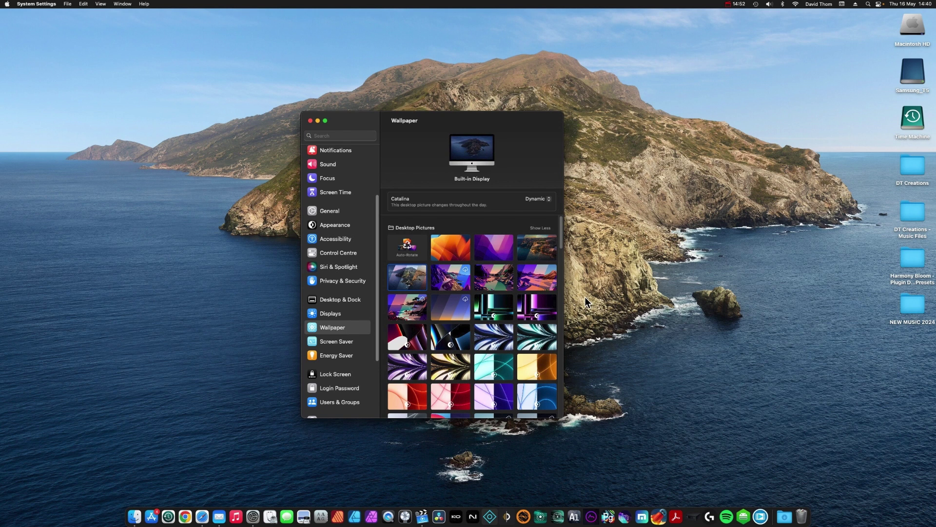
{"action": "left_click", "coordinate": [459, 251]}
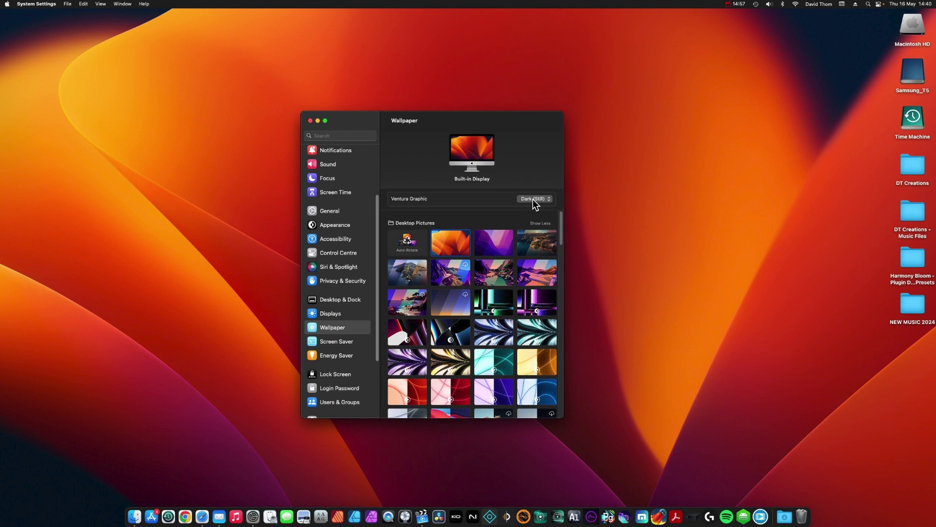
{"action": "left_click", "coordinate": [534, 184]}
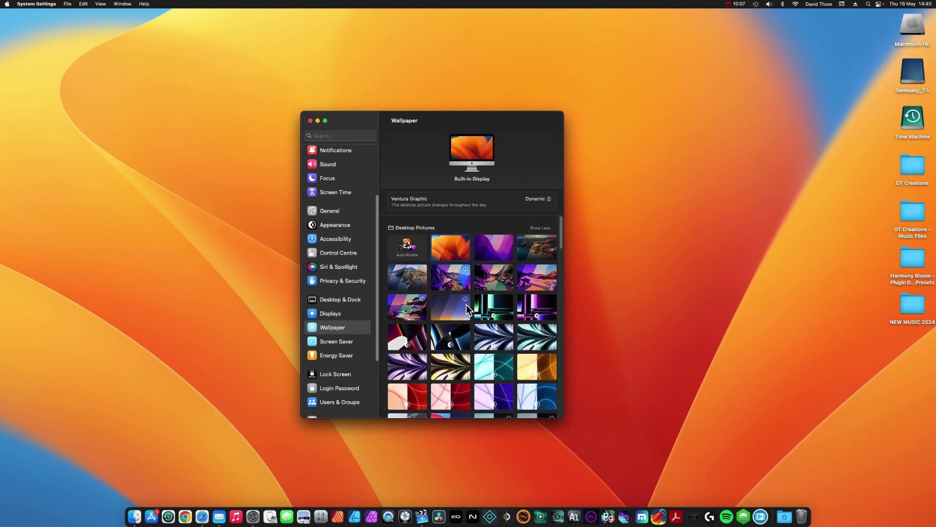
Try The Lake and The Desert (Light) wallpapers, then set The Lake to Dynamic.
{"action": "left_click", "coordinate": [497, 277]}
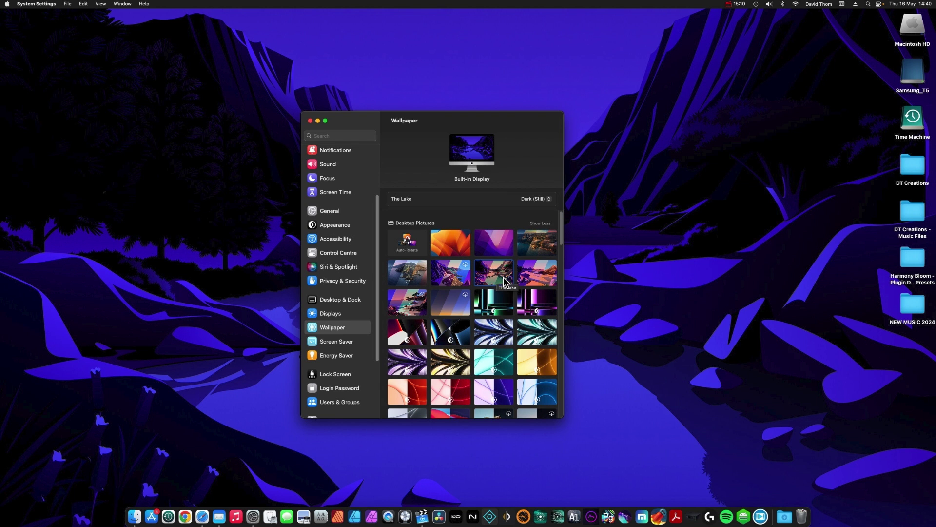
{"action": "left_click", "coordinate": [529, 279]}
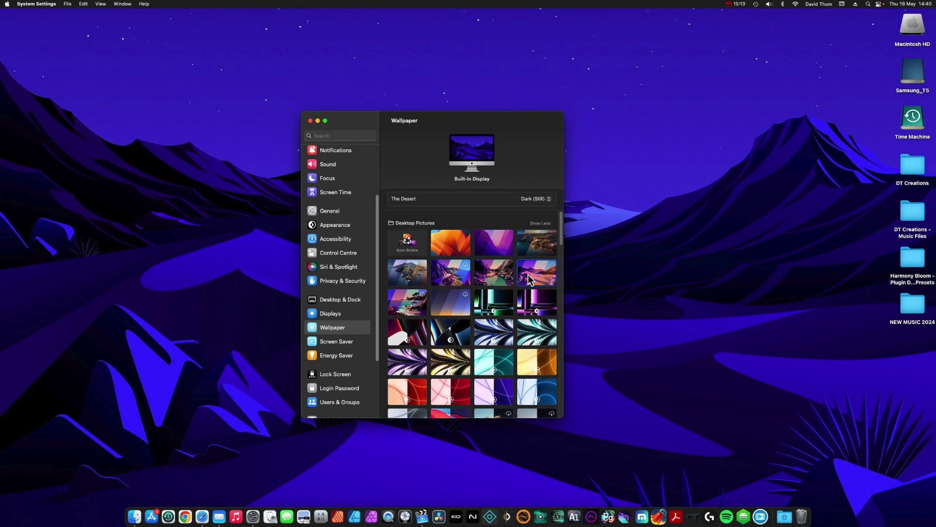
{"action": "left_click", "coordinate": [532, 198]}
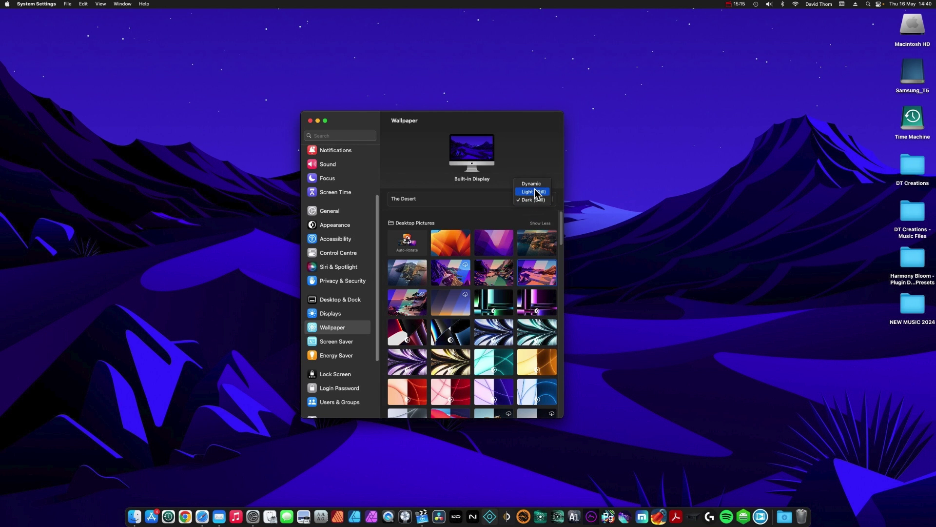
{"action": "left_click", "coordinate": [535, 190]}
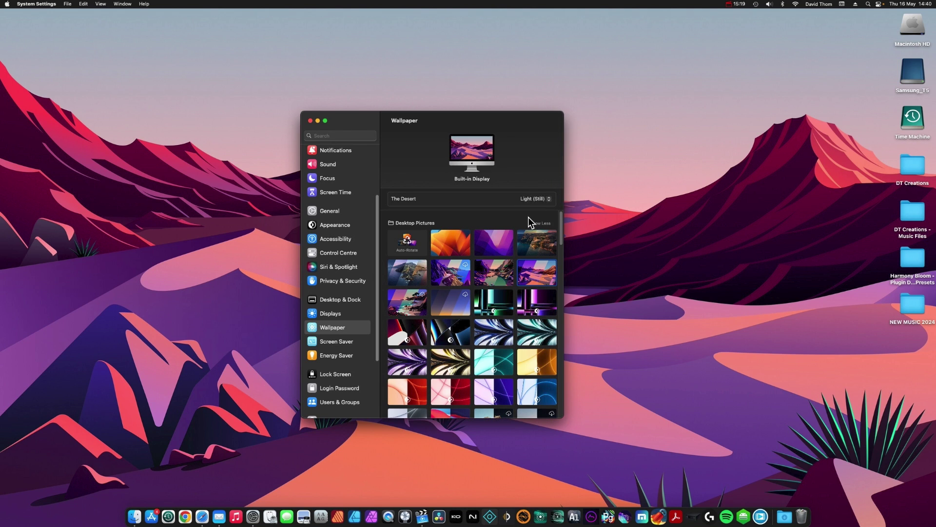
{"action": "left_click", "coordinate": [494, 280]}
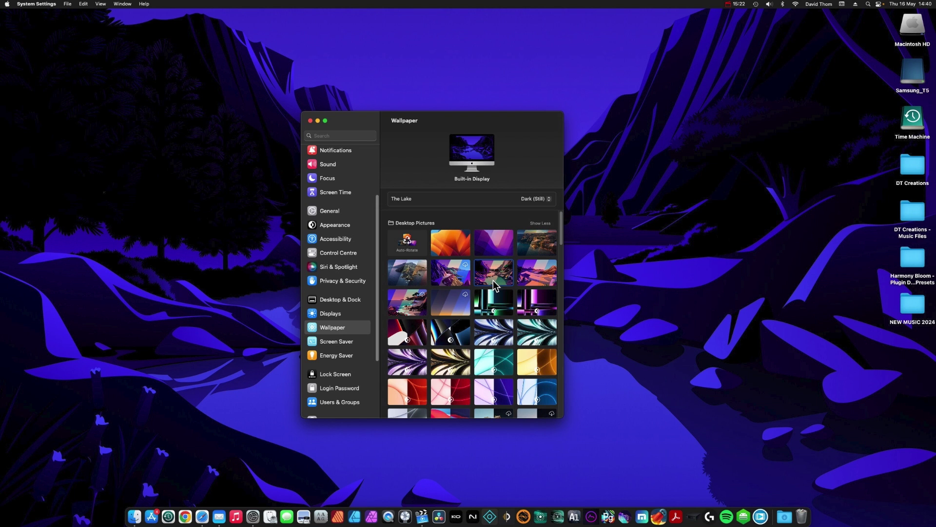
{"action": "left_click", "coordinate": [536, 199]}
{"action": "left_click", "coordinate": [536, 184]}
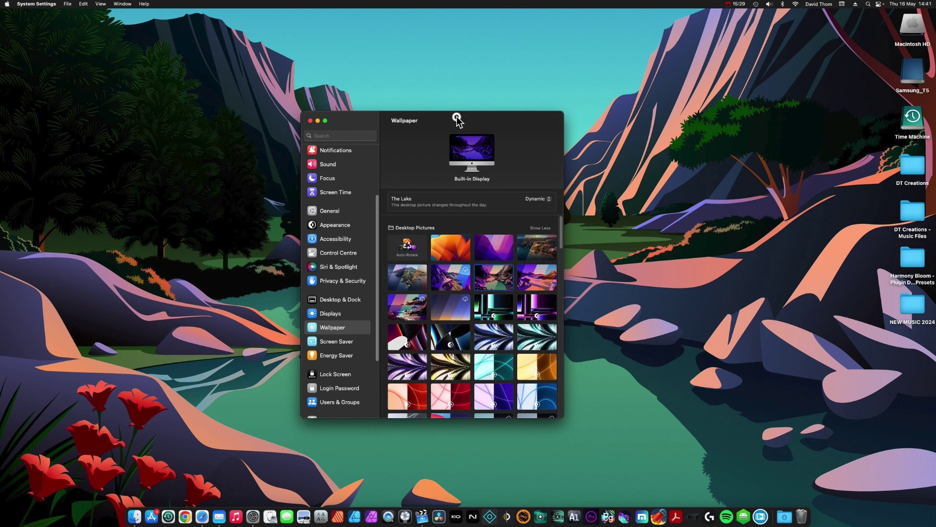
{"action": "left_click_drag", "start_coordinate": [457, 117], "coordinate": [479, 125]}
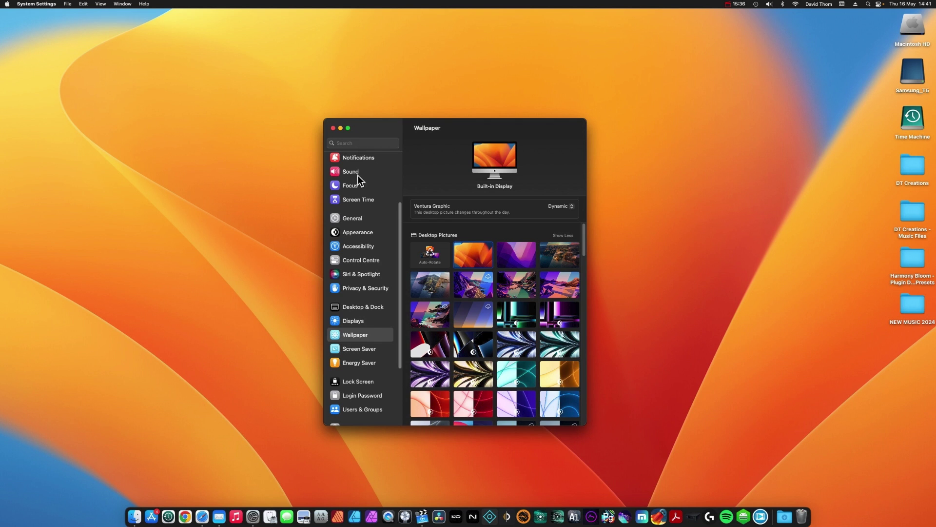
{"action": "scroll", "coordinate": [378, 253], "scroll_direction": "down", "scroll_amount": 5}
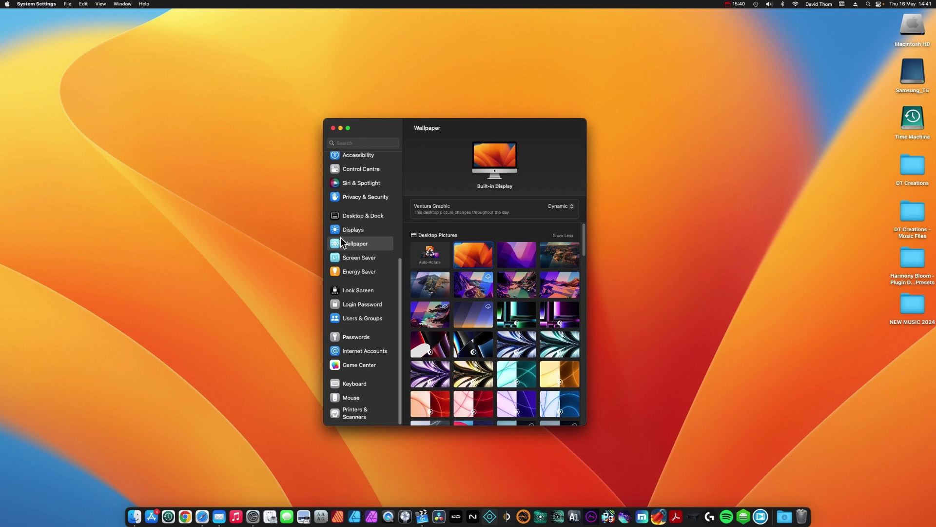
{"action": "scroll", "coordinate": [346, 242], "scroll_direction": "up", "scroll_amount": 8}
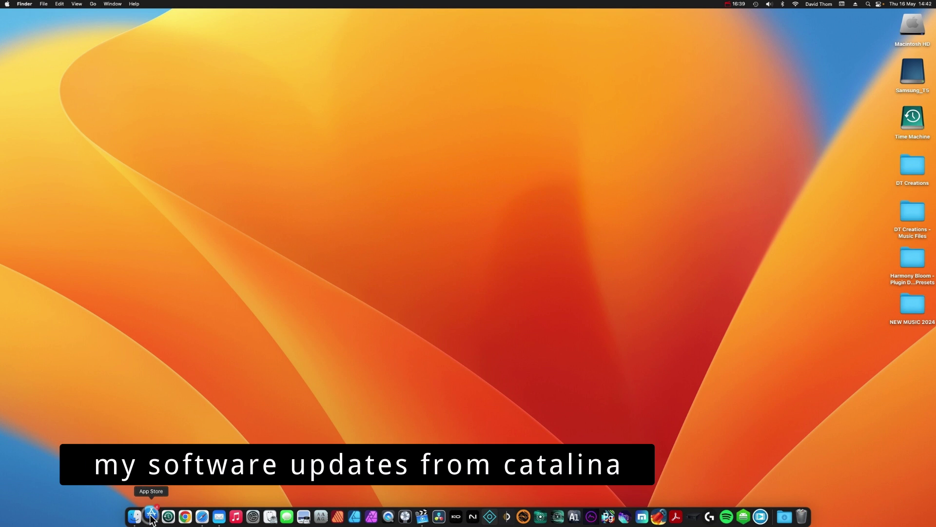
{"action": "left_click", "coordinate": [152, 516]}
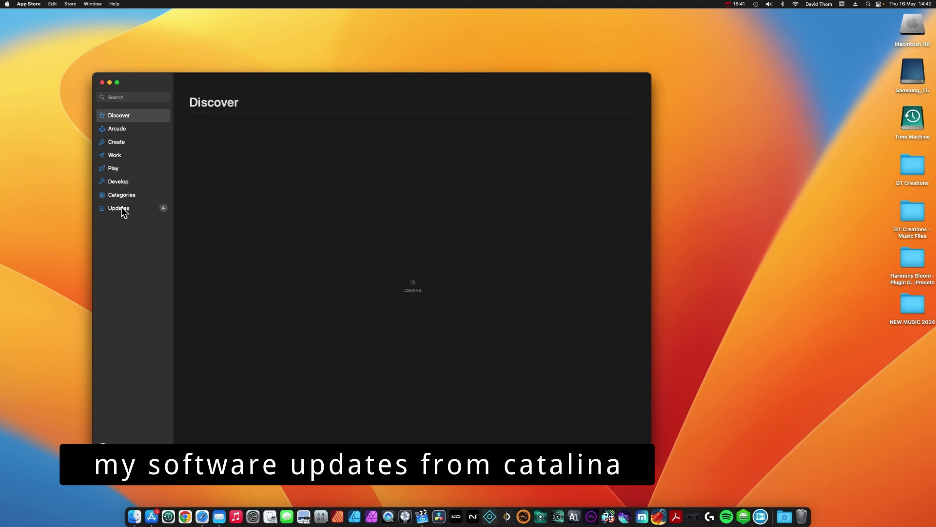
{"action": "left_click", "coordinate": [122, 208]}
{"action": "mouse_move", "coordinate": [351, 83]}
{"action": "left_mouse_down"}
{"action": "mouse_move", "coordinate": [389, 81]}
{"action": "mouse_move", "coordinate": [369, 79]}
{"action": "left_mouse_up"}
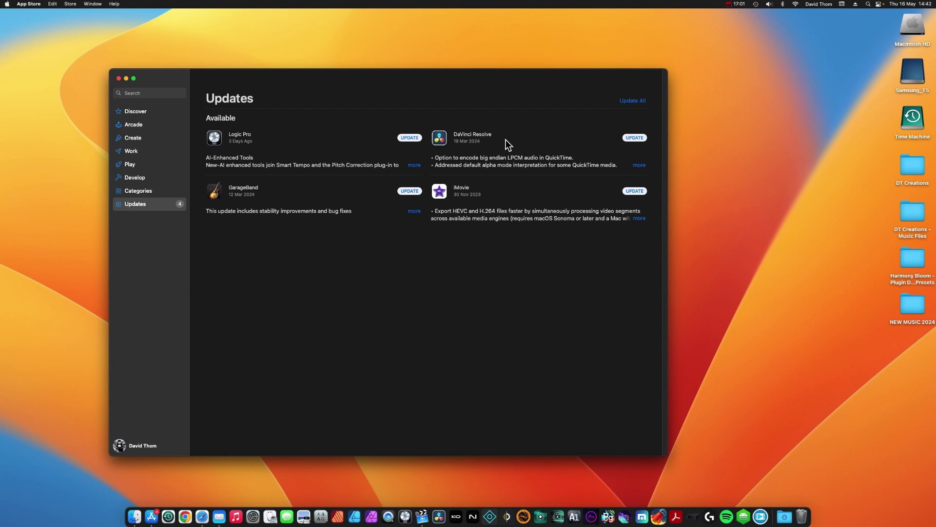
{"action": "left_click", "coordinate": [639, 165]}
{"action": "left_click", "coordinate": [119, 78]}
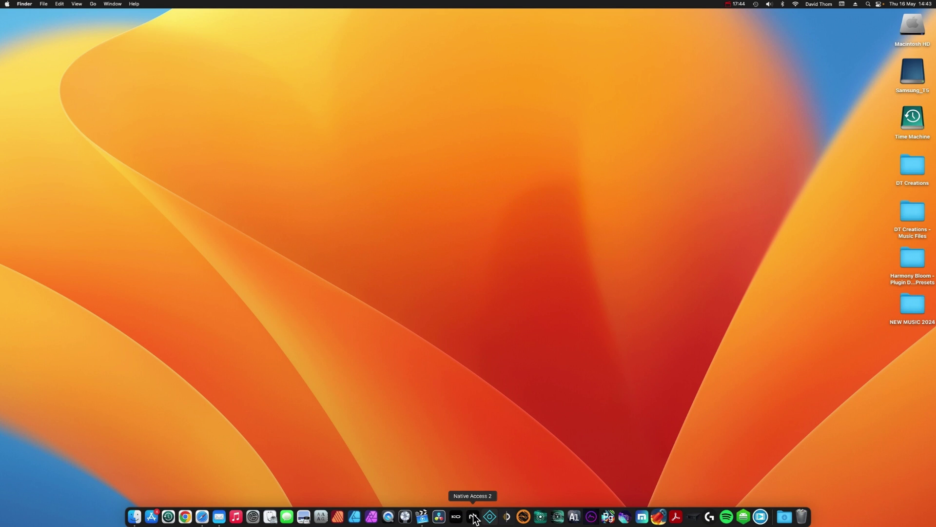
Open Native Access's pending updates and check the options for 40s Very Own - Drums.
{"action": "left_click", "coordinate": [473, 516]}
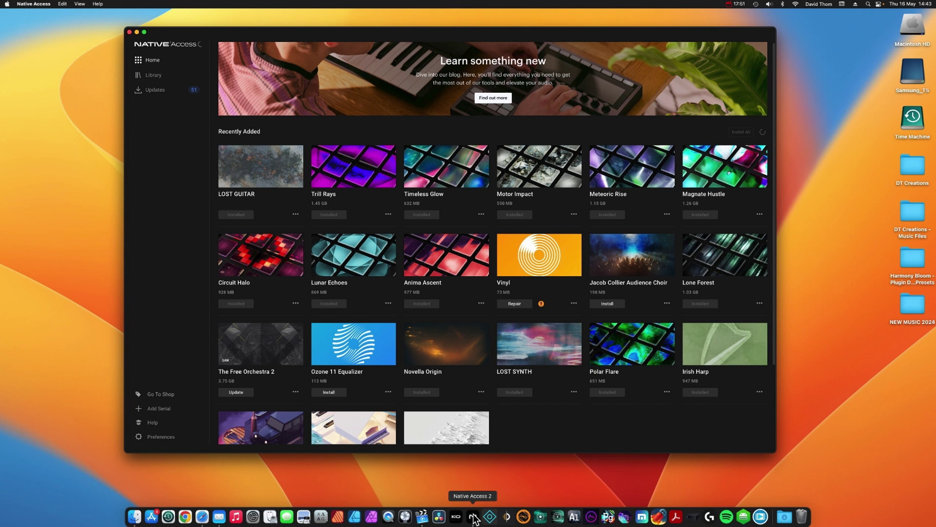
{"action": "left_click", "coordinate": [181, 94]}
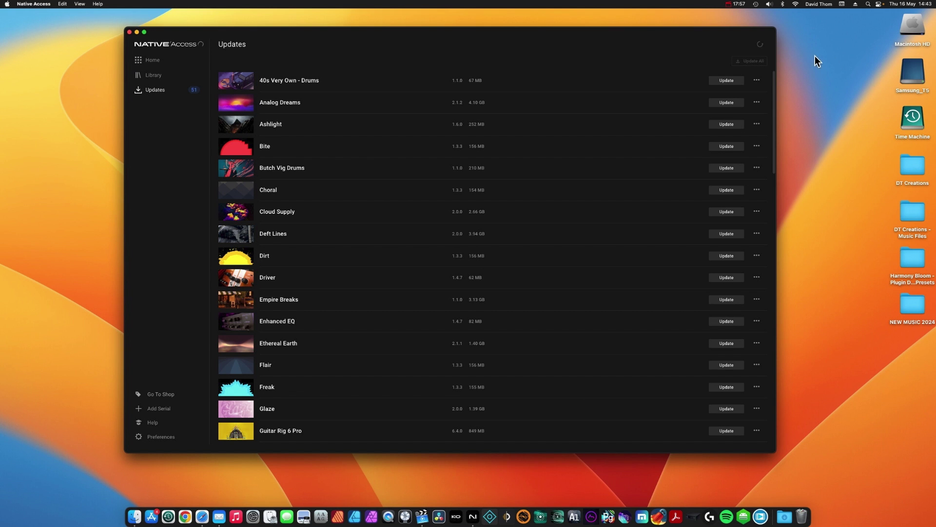
{"action": "left_click", "coordinate": [756, 79]}
{"action": "left_click", "coordinate": [738, 93]}
Read and close the Bite update's release notes, then scroll down the Updates list.
{"action": "left_click", "coordinate": [757, 146]}
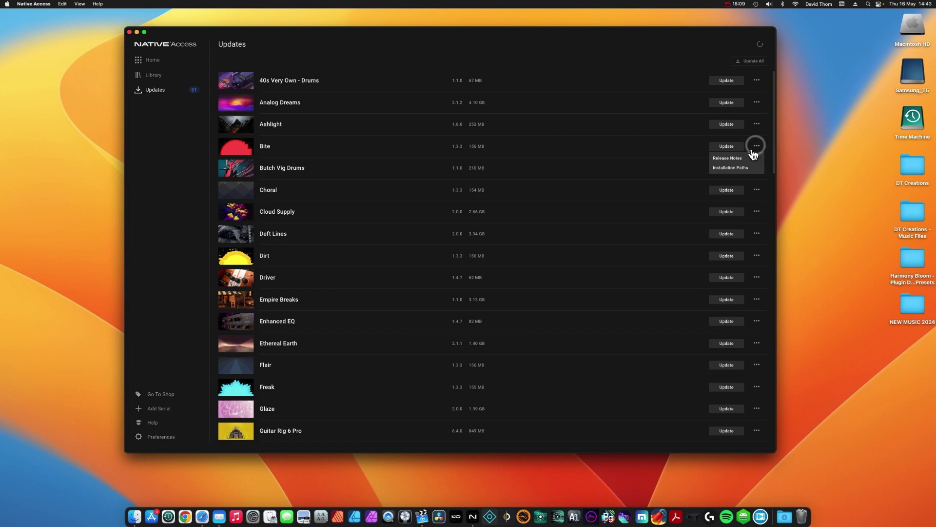
{"action": "left_click", "coordinate": [743, 157]}
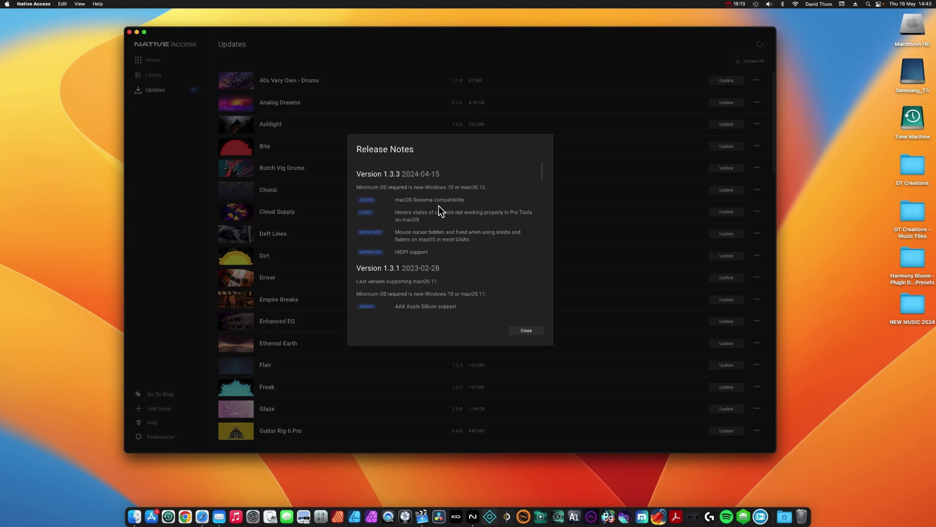
{"action": "left_click", "coordinate": [526, 330]}
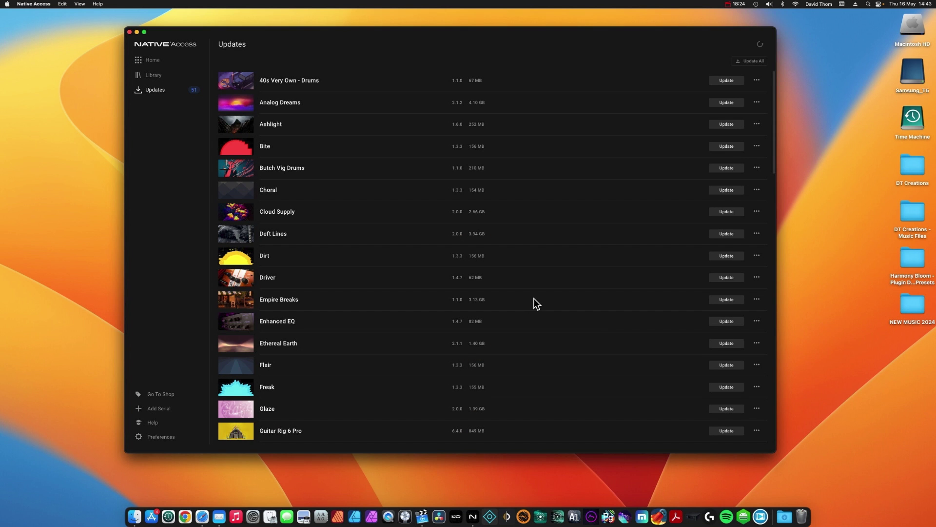
{"action": "scroll", "coordinate": [534, 298], "scroll_direction": "down", "scroll_amount": 3}
{"action": "scroll", "coordinate": [534, 298], "scroll_direction": "down", "scroll_amount": 5}
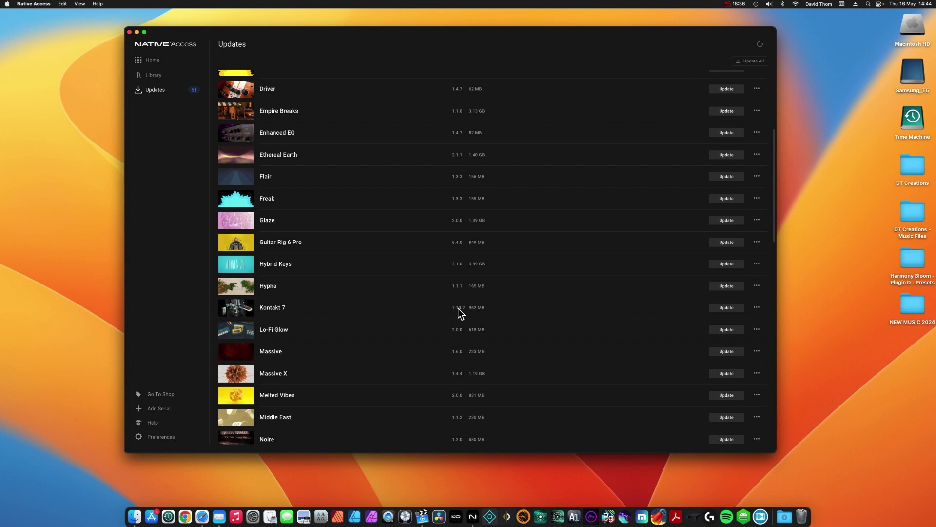
{"action": "left_click", "coordinate": [756, 310]}
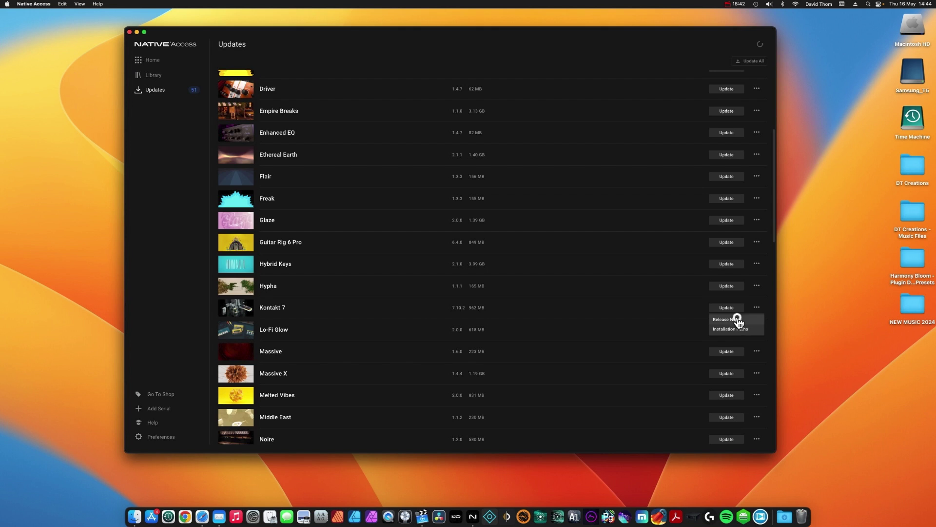
{"action": "left_click", "coordinate": [738, 317]}
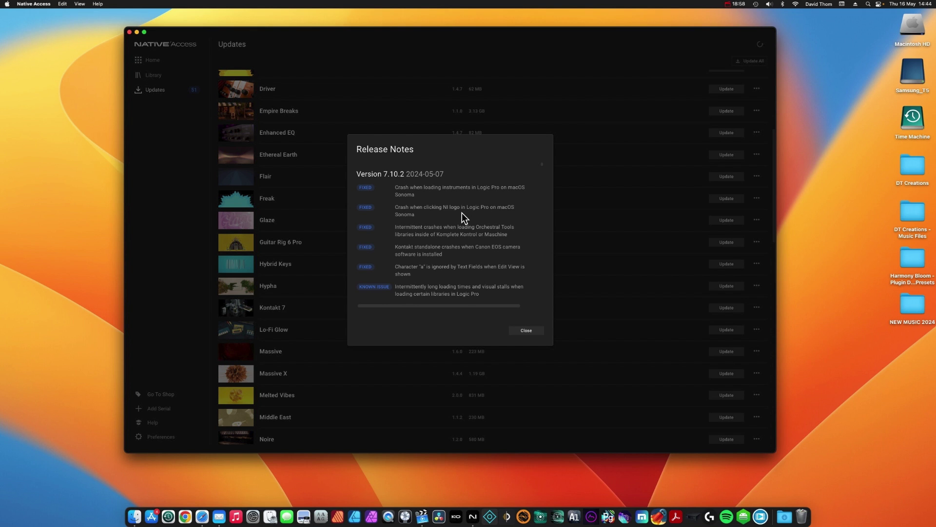
{"action": "scroll", "coordinate": [462, 212], "scroll_direction": "down", "scroll_amount": 2}
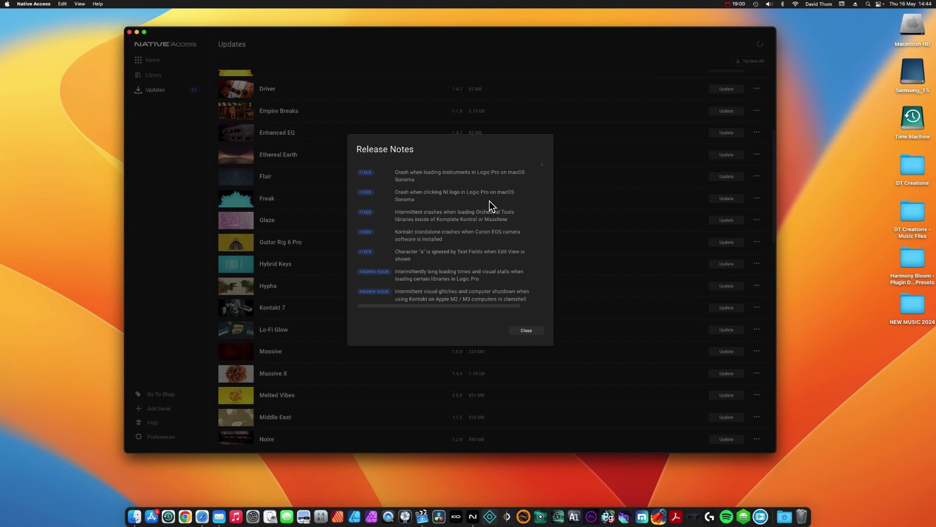
{"action": "scroll", "coordinate": [489, 201], "scroll_direction": "down", "scroll_amount": 3}
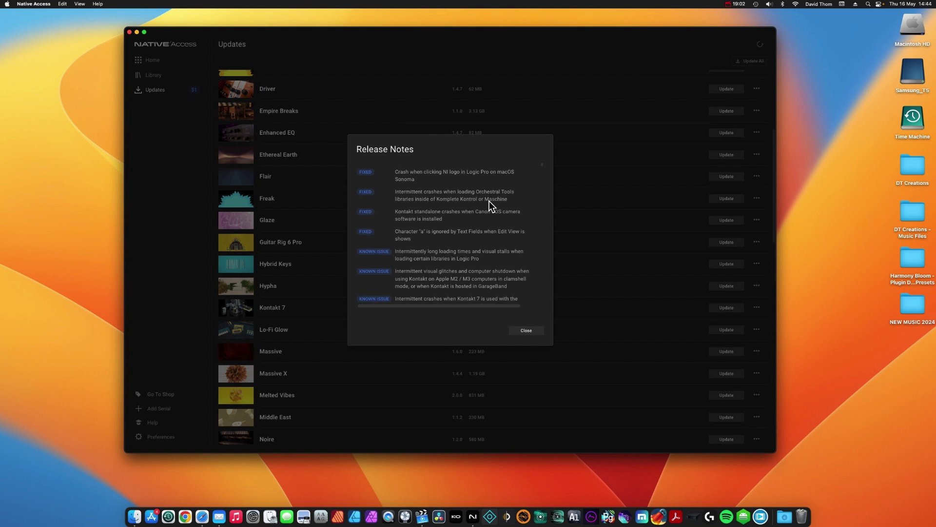
{"action": "scroll", "coordinate": [489, 200], "scroll_direction": "down", "scroll_amount": 5}
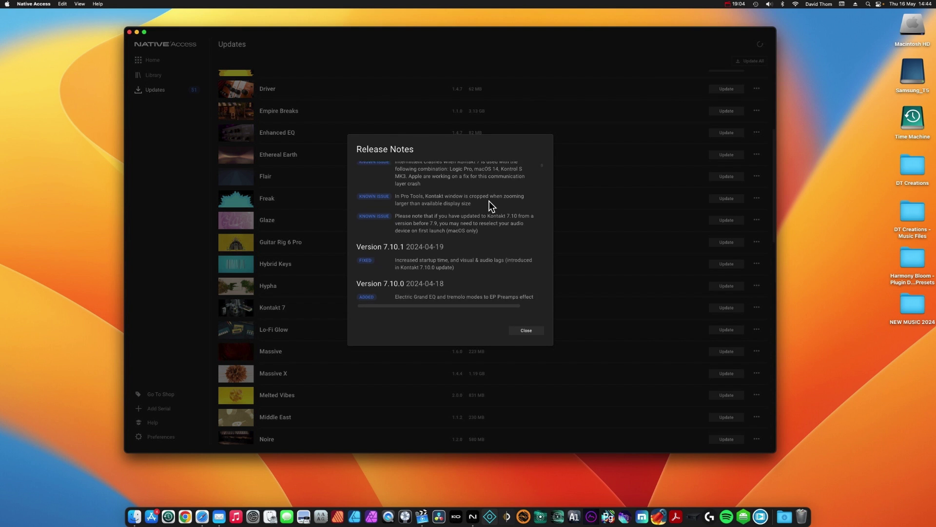
{"action": "scroll", "coordinate": [490, 201], "scroll_direction": "down", "scroll_amount": 8}
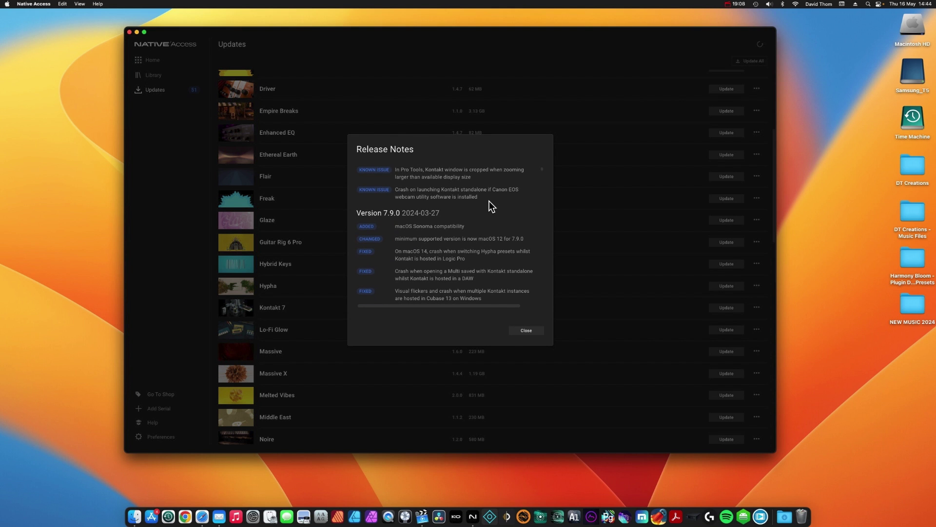
{"action": "scroll", "coordinate": [490, 201], "scroll_direction": "down", "scroll_amount": 1}
{"action": "scroll", "coordinate": [476, 241], "scroll_direction": "down", "scroll_amount": 5}
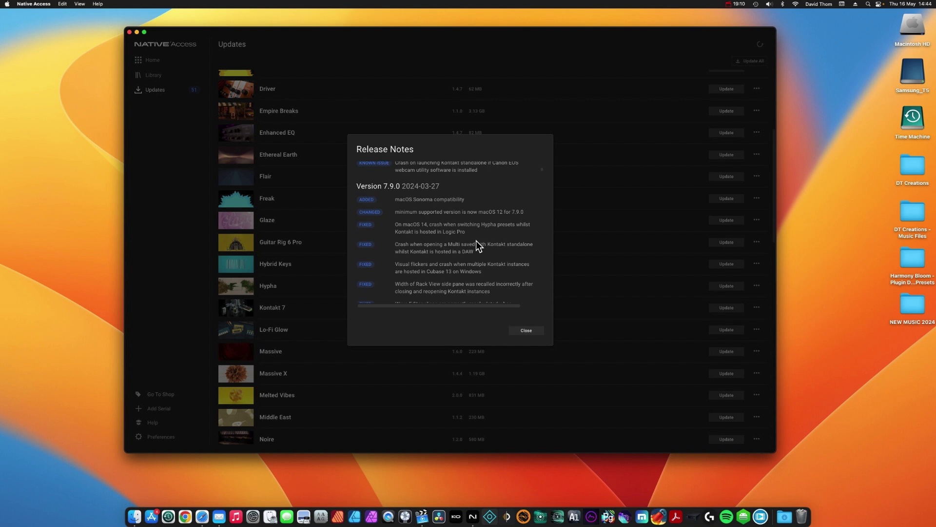
{"action": "left_click", "coordinate": [531, 330]}
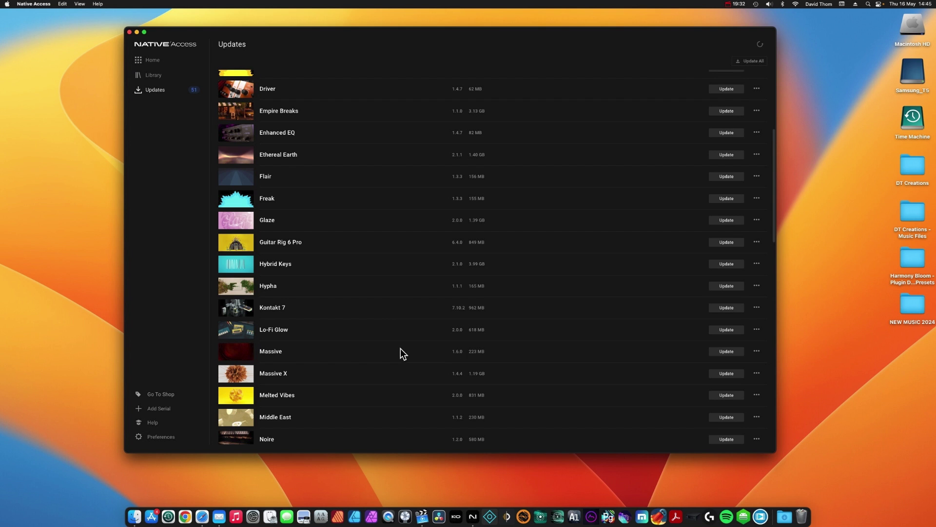
Scroll through the remaining entries in the Native Access Updates list.
{"action": "scroll", "coordinate": [524, 330], "scroll_direction": "down", "scroll_amount": 2}
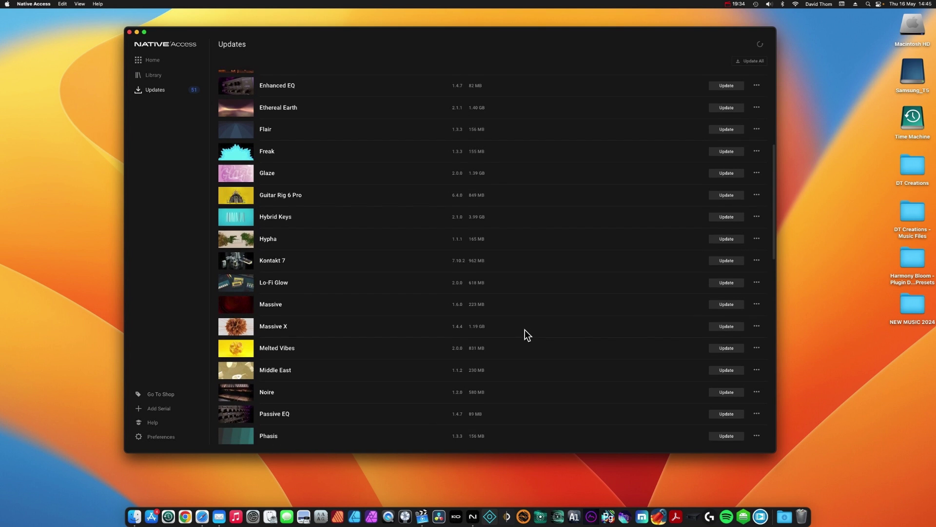
{"action": "scroll", "coordinate": [525, 330], "scroll_direction": "down", "scroll_amount": 10}
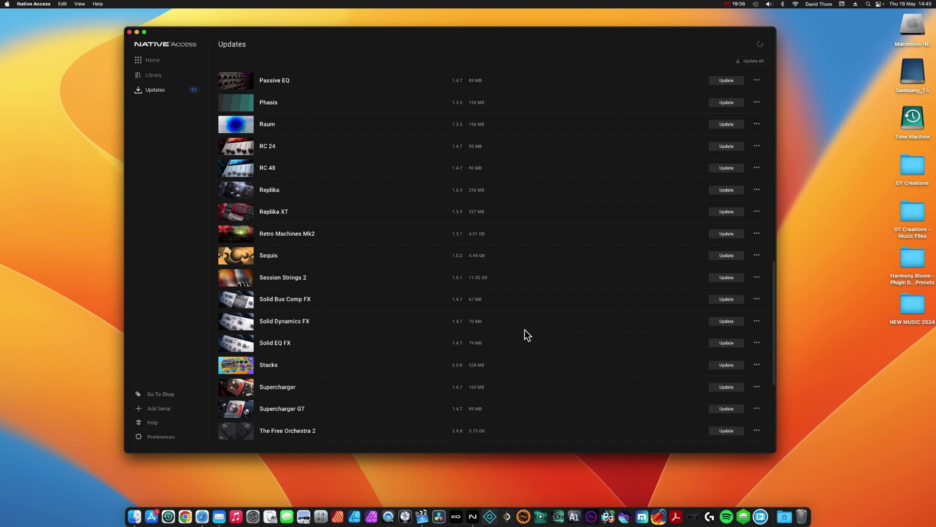
{"action": "scroll", "coordinate": [525, 329], "scroll_direction": "down", "scroll_amount": 3}
{"action": "scroll", "coordinate": [525, 330], "scroll_direction": "up", "scroll_amount": 10}
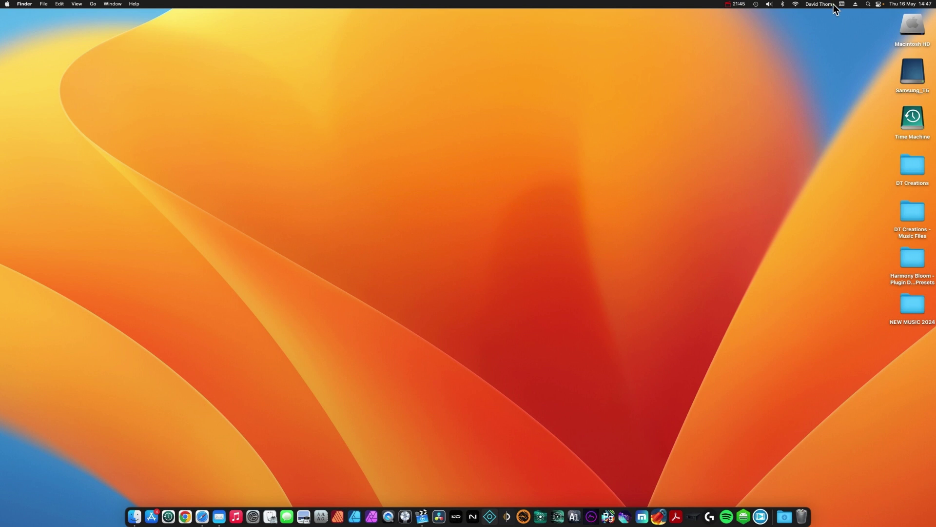
Raise the display brightness slightly and turn up the sound volume from Control Center.
{"action": "left_click", "coordinate": [880, 4]}
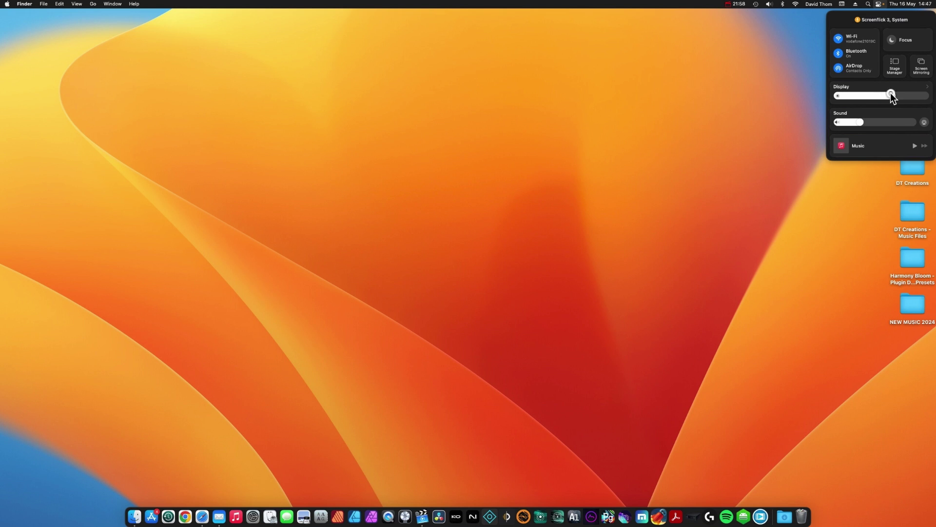
{"action": "left_click_drag", "start_coordinate": [887, 96], "coordinate": [894, 95]}
{"action": "left_click_drag", "start_coordinate": [860, 122], "coordinate": [876, 125]}
{"action": "left_click", "coordinate": [878, 6]}
Turn on Stage Manager from Control Center, hiding the desktop folders.
{"action": "left_click", "coordinate": [878, 5]}
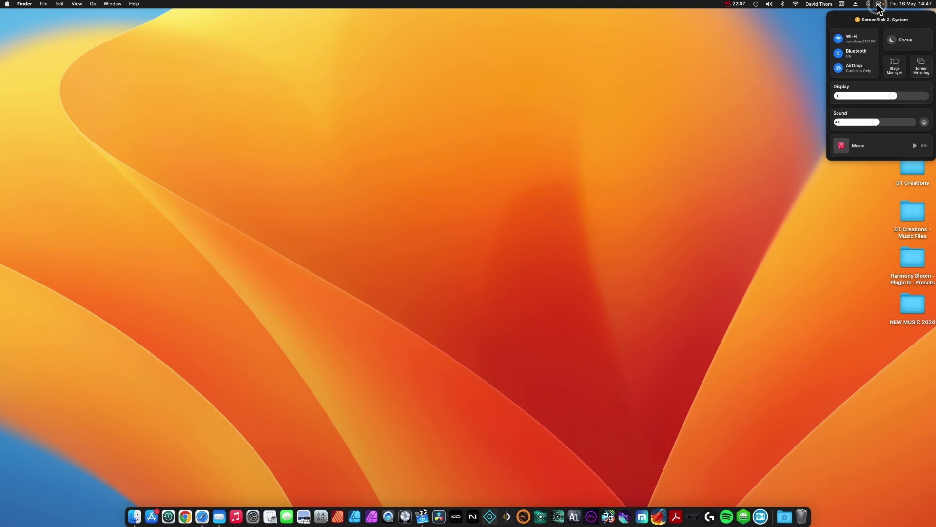
{"action": "left_click", "coordinate": [895, 68]}
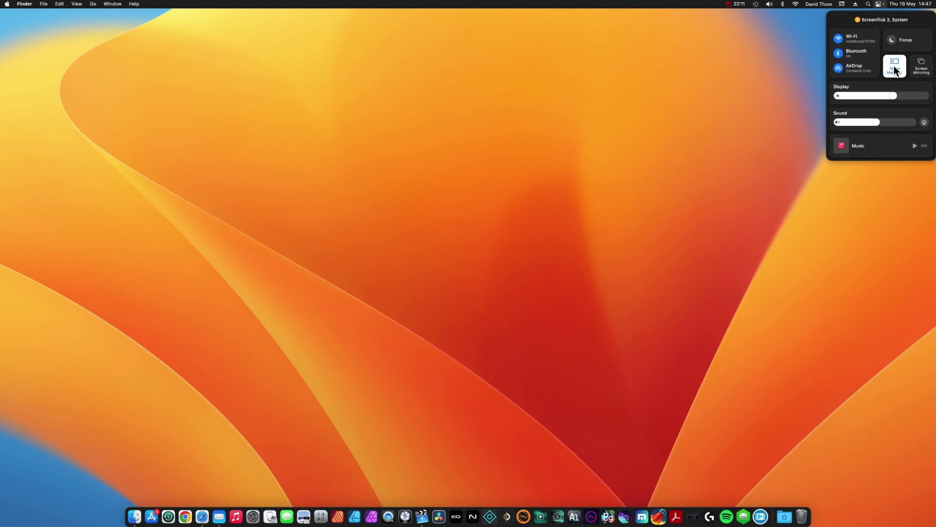
{"action": "left_click", "coordinate": [787, 200]}
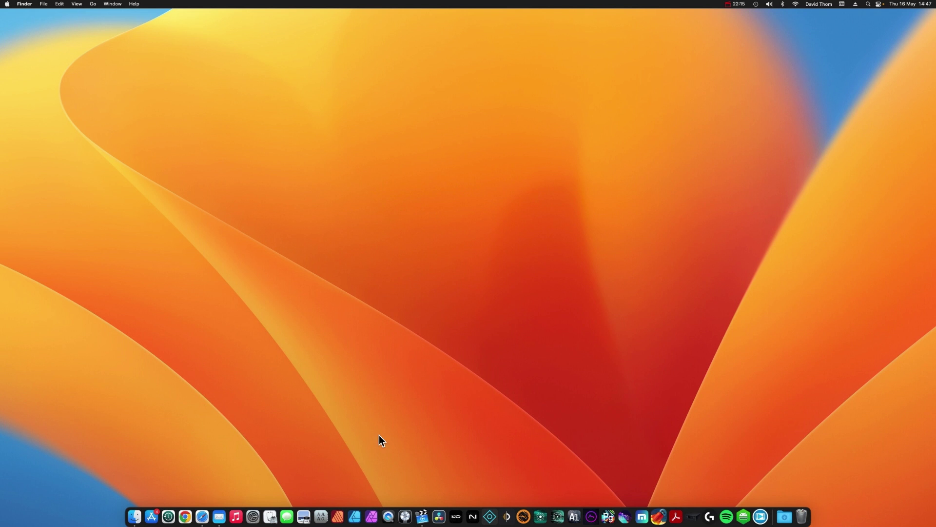
Launch Safari and Font Book from the Dock and send each into the Stage Manager strip.
{"action": "left_click", "coordinate": [203, 516]}
{"action": "left_click_drag", "start_coordinate": [305, 63], "coordinate": [288, 55]}
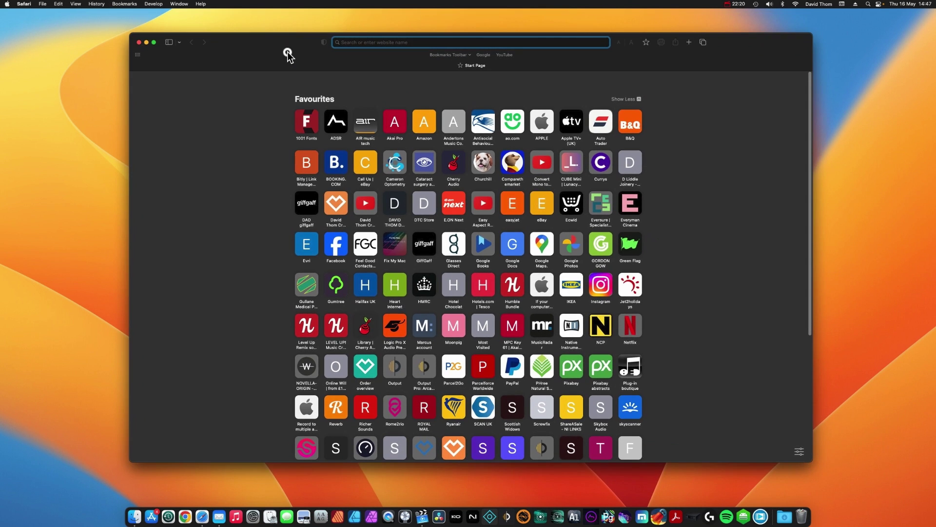
{"action": "left_click", "coordinate": [146, 42]}
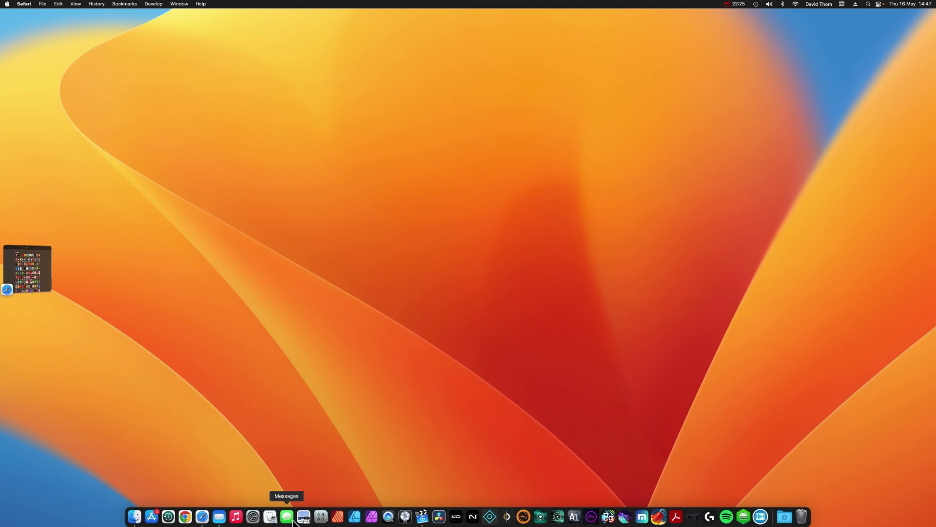
{"action": "left_click", "coordinate": [320, 516]}
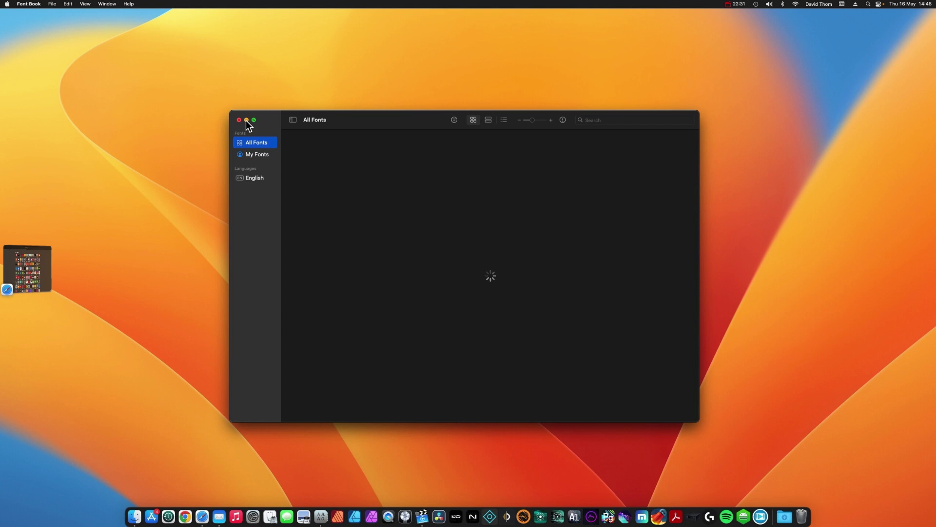
{"action": "left_click", "coordinate": [246, 120]}
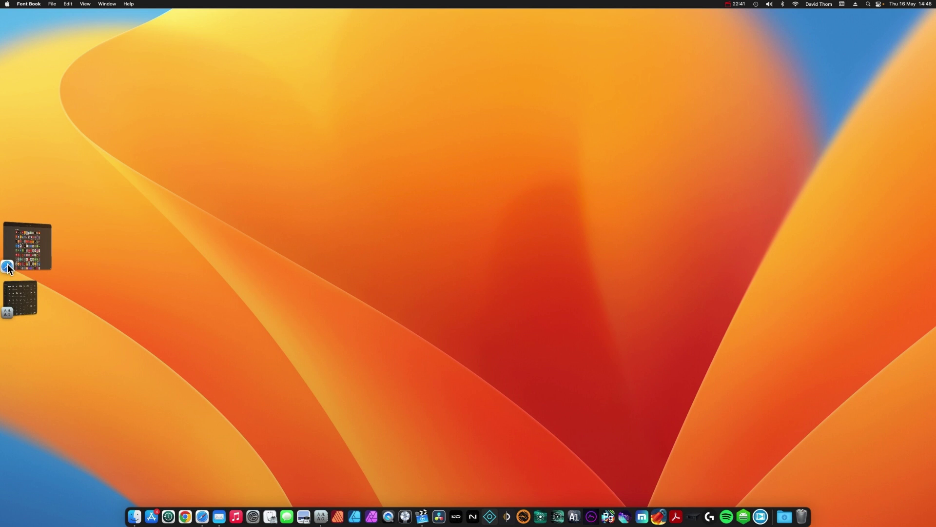
Switch centre stage between Font Book and Safari, then close Font Book leaving Safari.
{"action": "left_click", "coordinate": [8, 310]}
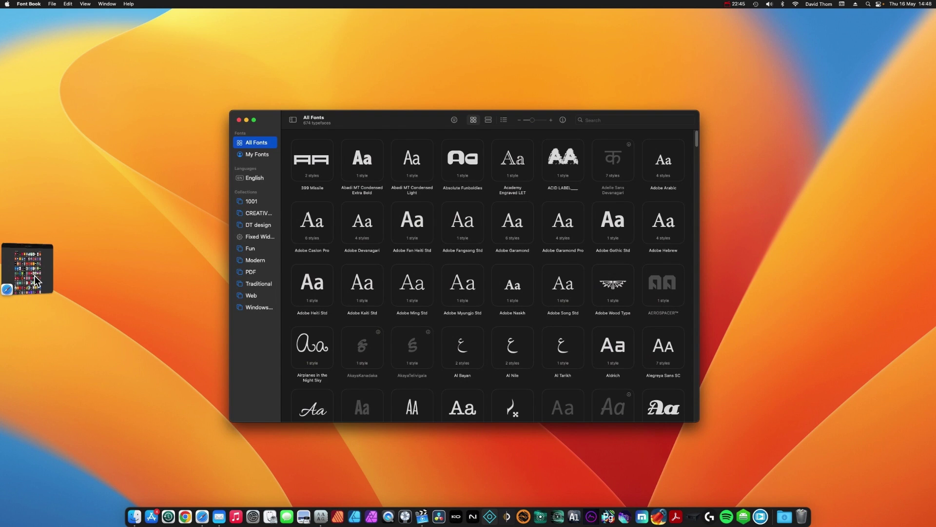
{"action": "left_click", "coordinate": [34, 274]}
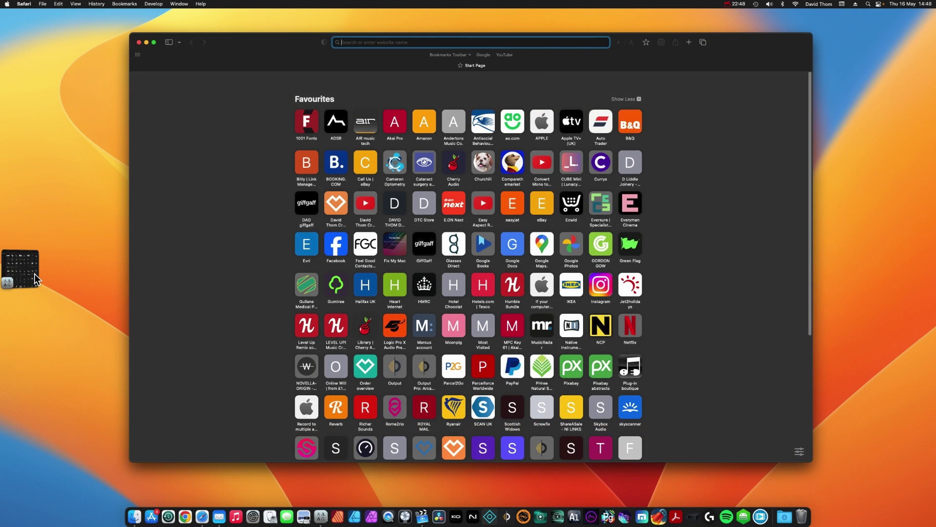
{"action": "left_click", "coordinate": [34, 273]}
{"action": "left_click", "coordinate": [35, 274]}
{"action": "left_click", "coordinate": [34, 274]}
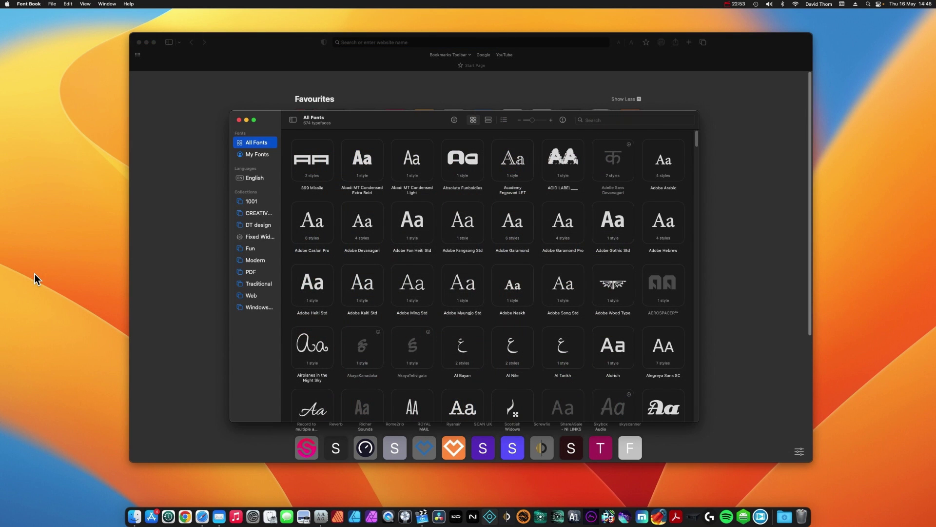
{"action": "left_click", "coordinate": [239, 120]}
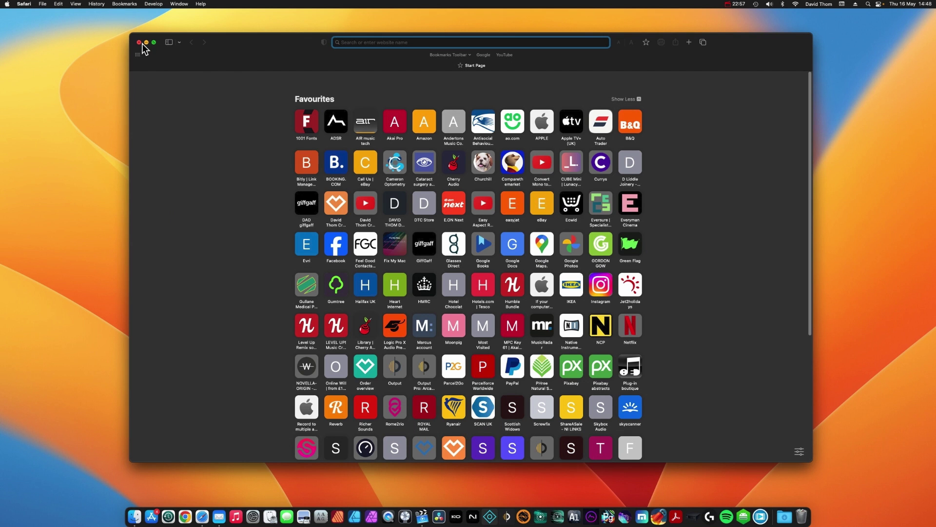
{"action": "left_click", "coordinate": [883, 6]}
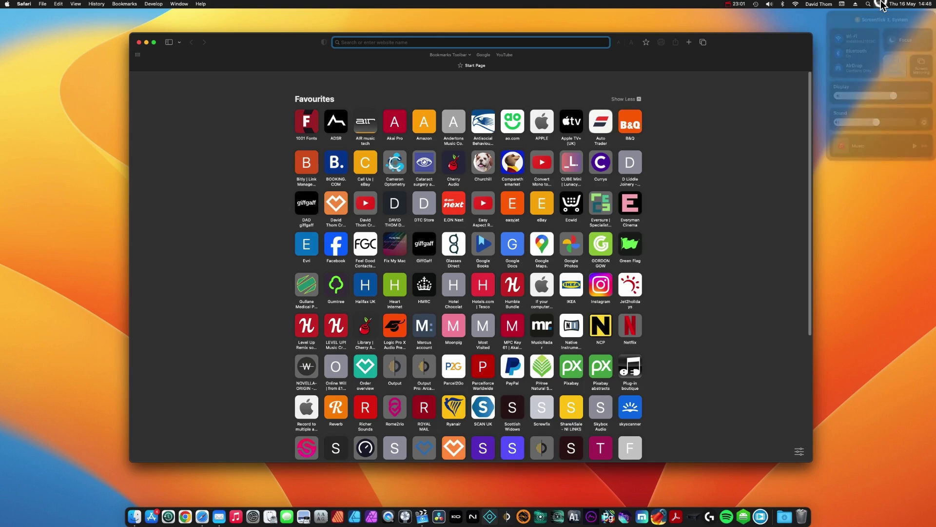